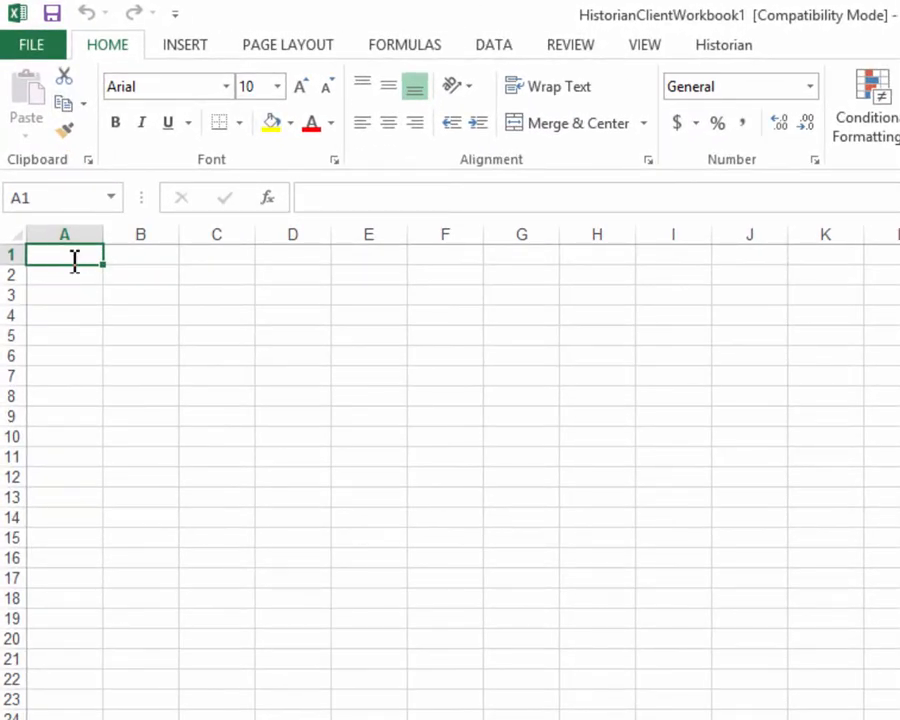
Enter SysTimeSec in A1, Start Time in A3 and End Time in A4, and fit column A to its contents
{"action": "type", "text": "SysTimeSec"}
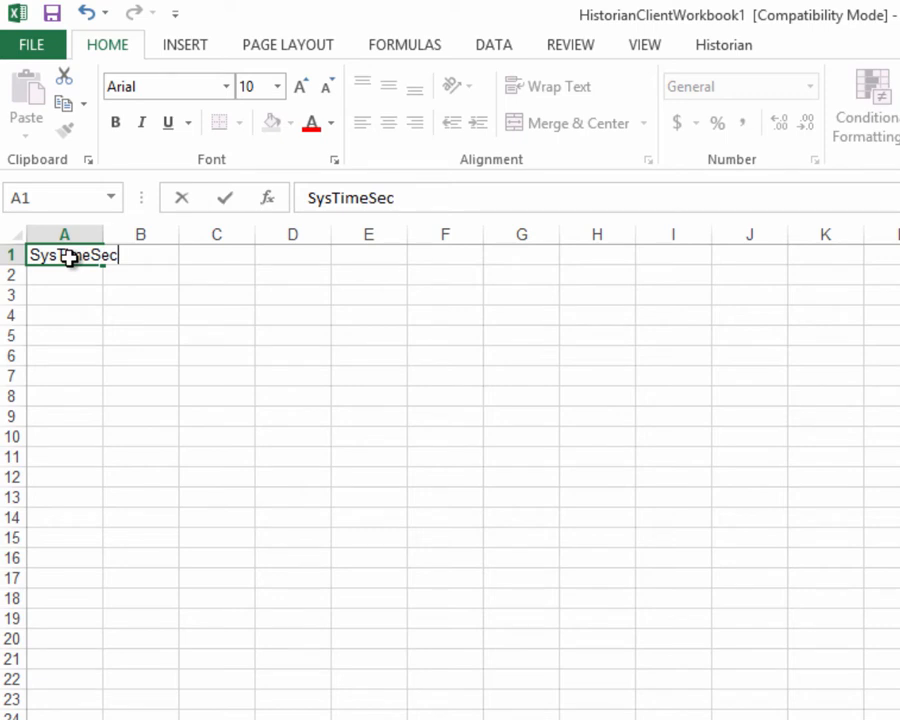
{"action": "key", "text": "Return"}
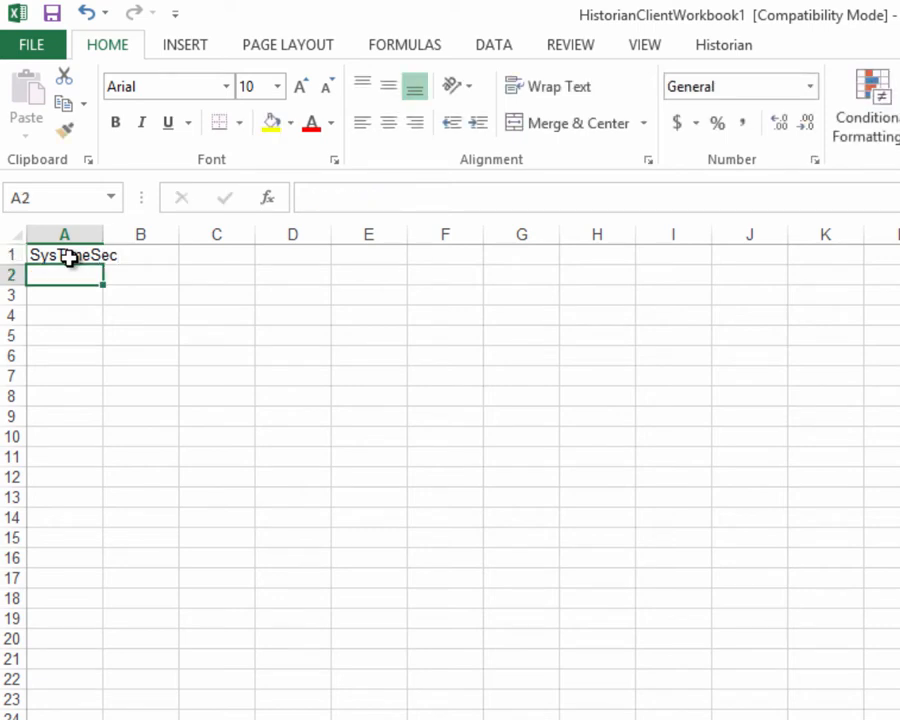
{"action": "key", "text": "Return"}
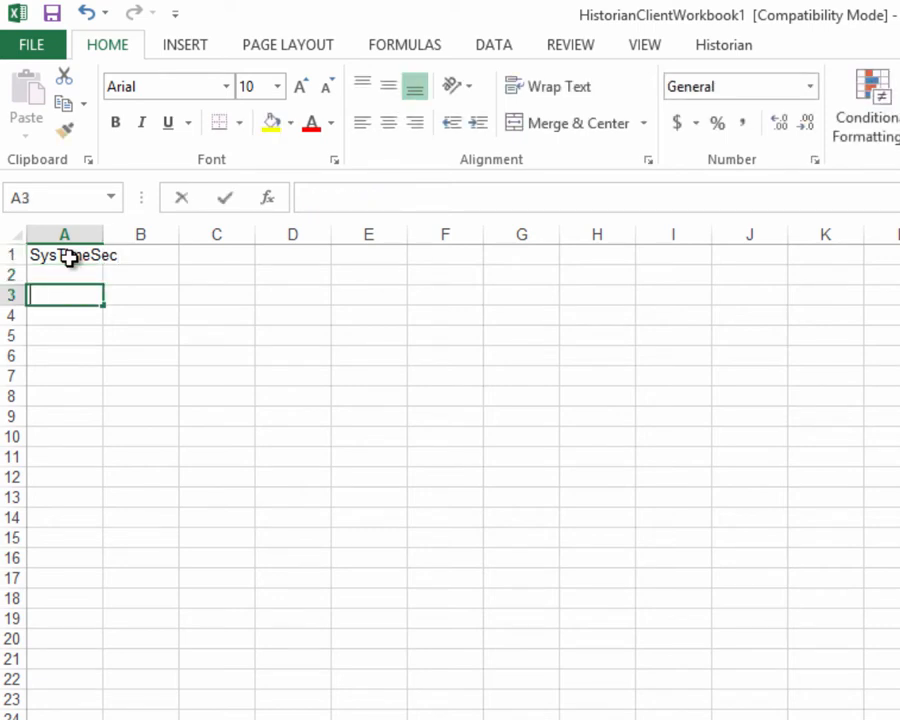
{"action": "type", "text": "Start Time"}
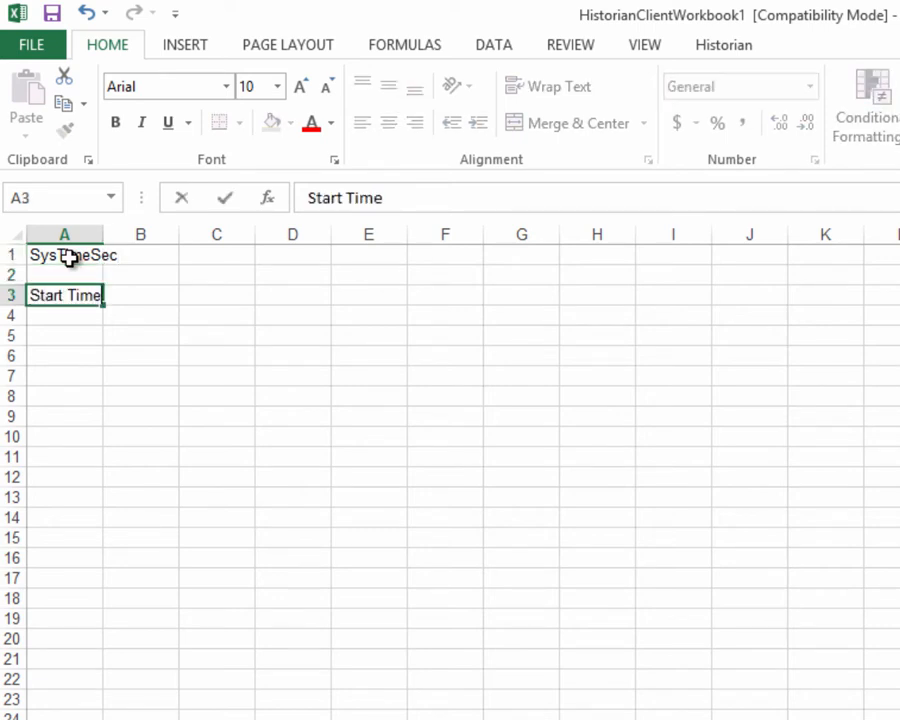
{"action": "key", "text": "Return"}
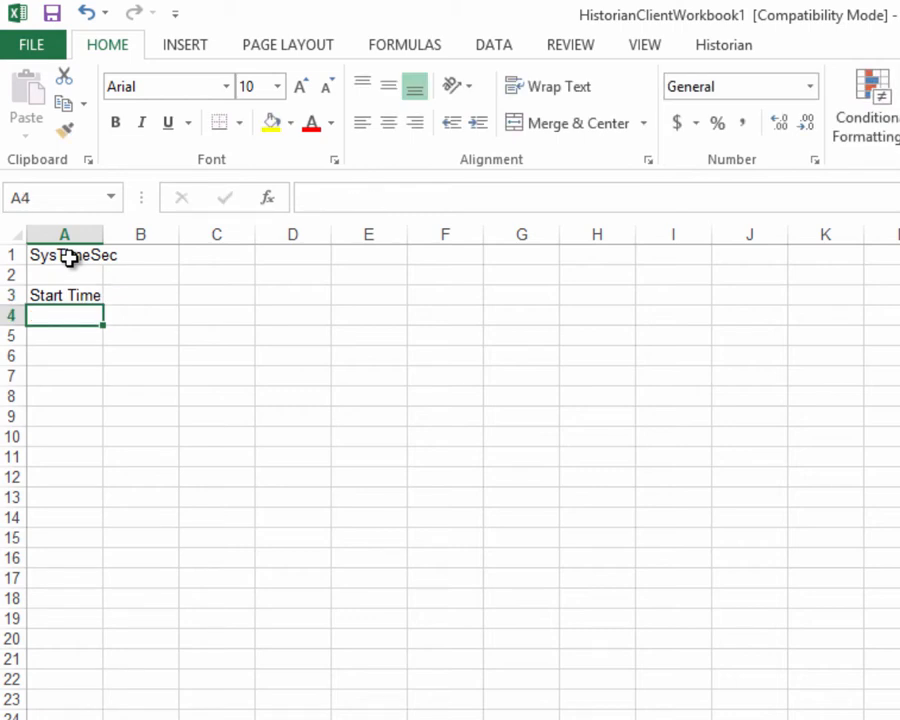
{"action": "type", "text": "End T"}
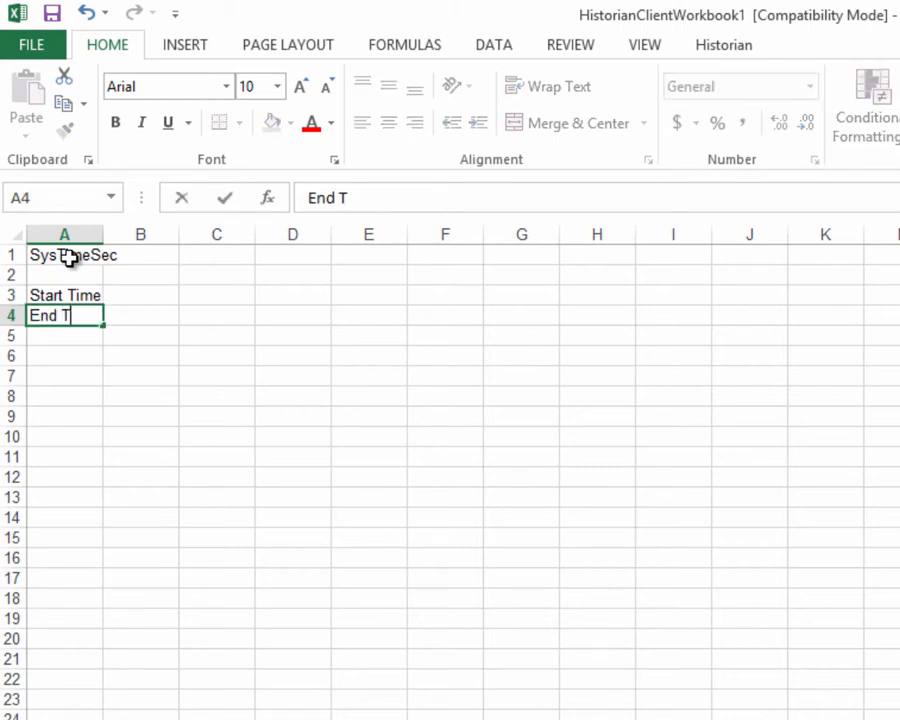
{"action": "type", "text": "ime"}
{"action": "key", "text": "Return"}
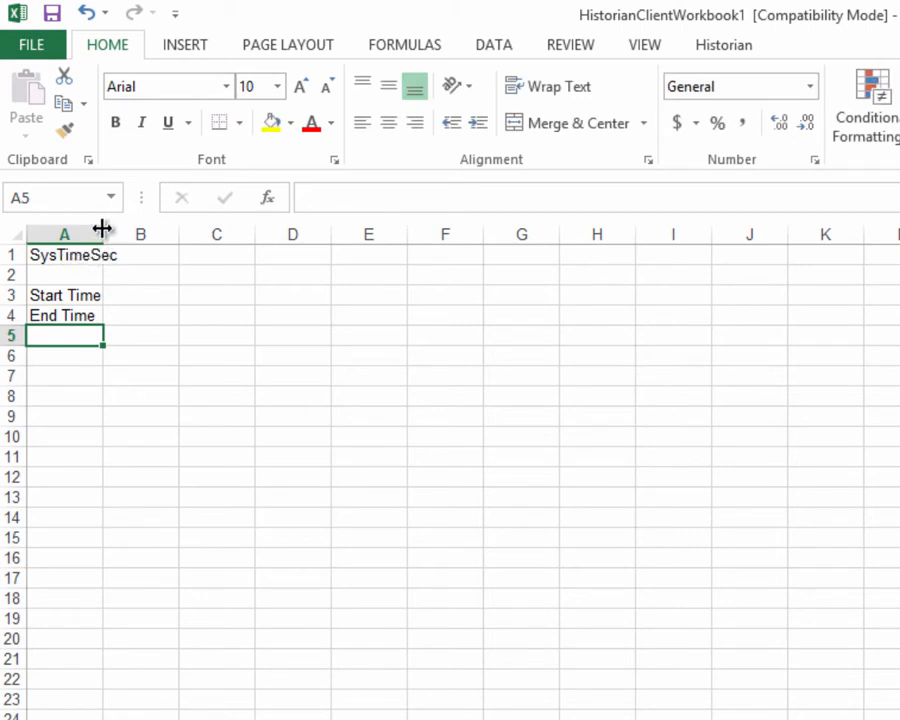
{"action": "double_click", "coordinate": [103, 229]}
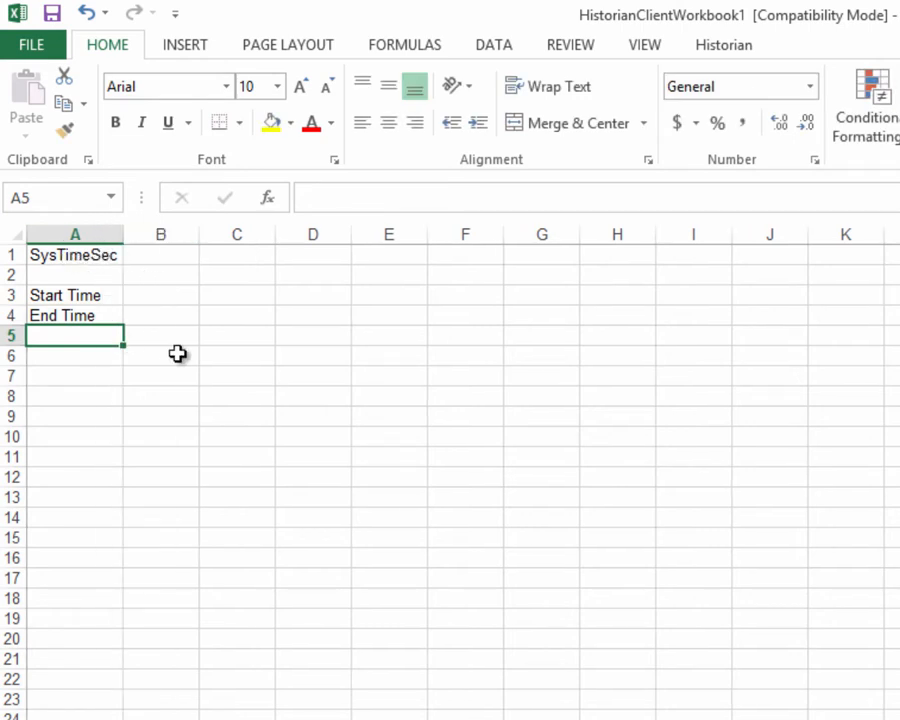
Enter 6/20/2014 4:00 as the start time in B3 and 6/20/2014 4:05 as the end time in B4
{"action": "left_click", "coordinate": [165, 298]}
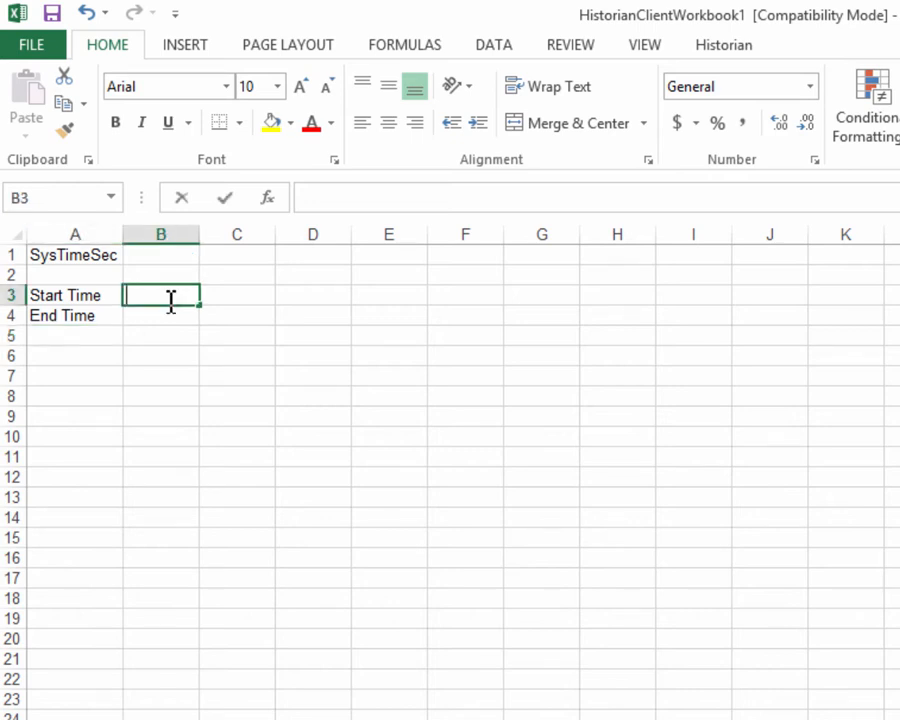
{"action": "type", "text": "6/20"}
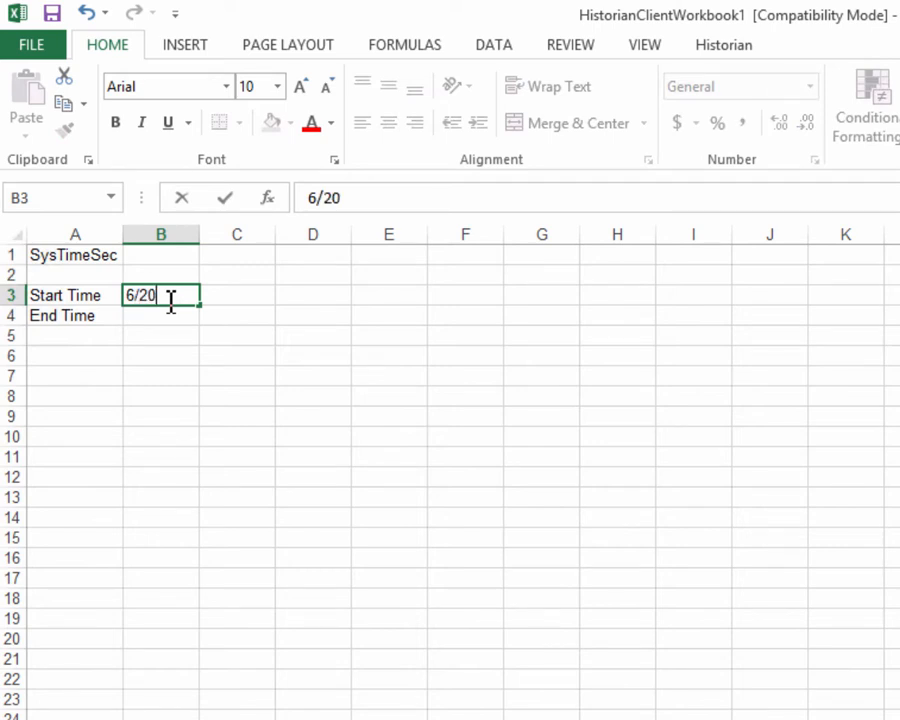
{"action": "type", "text": "/2014 4:"}
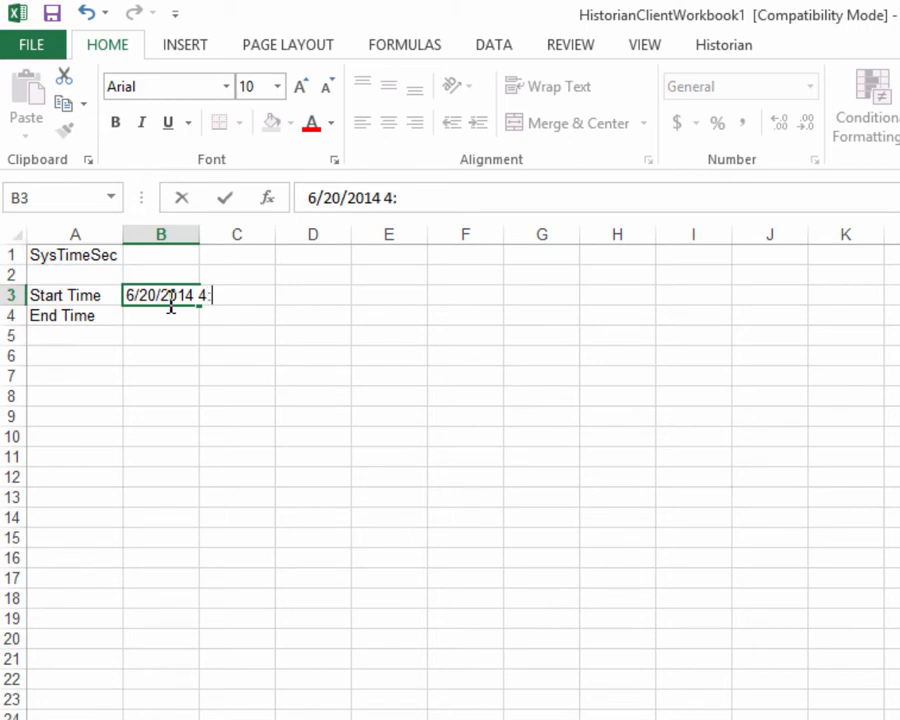
{"action": "type", "text": "00"}
{"action": "key", "text": "Return"}
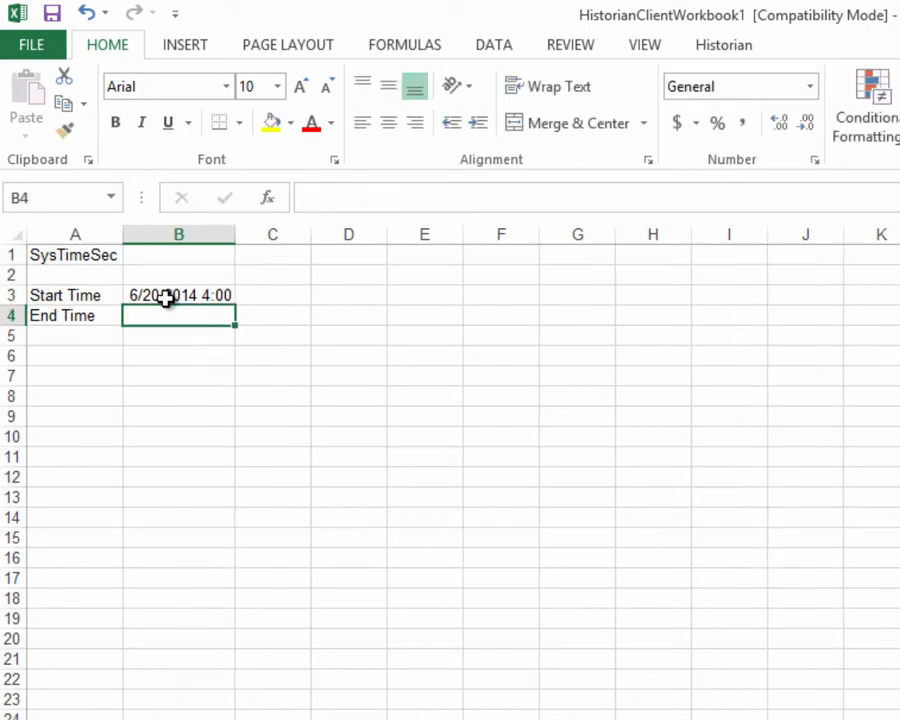
{"action": "type", "text": "6/20"}
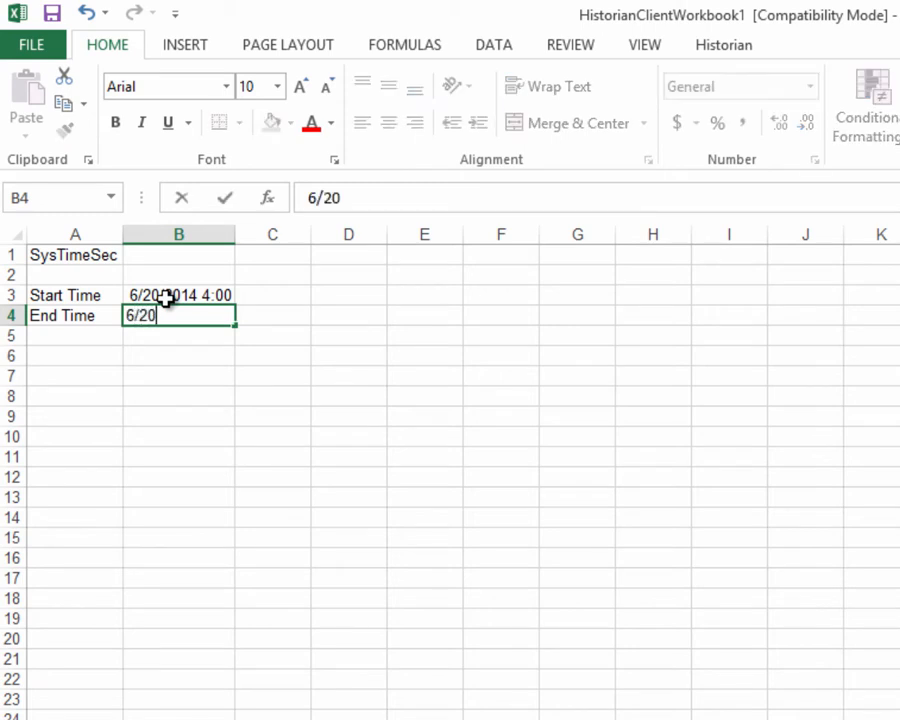
{"action": "type", "text": "/2014 4:0"}
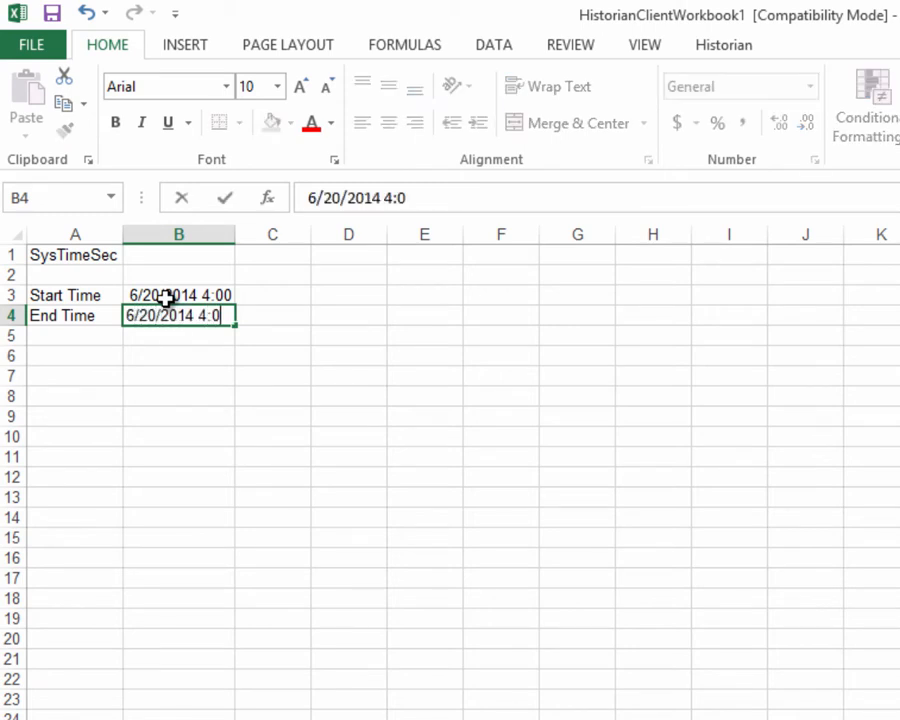
{"action": "type", "text": "5"}
{"action": "key", "text": "Return"}
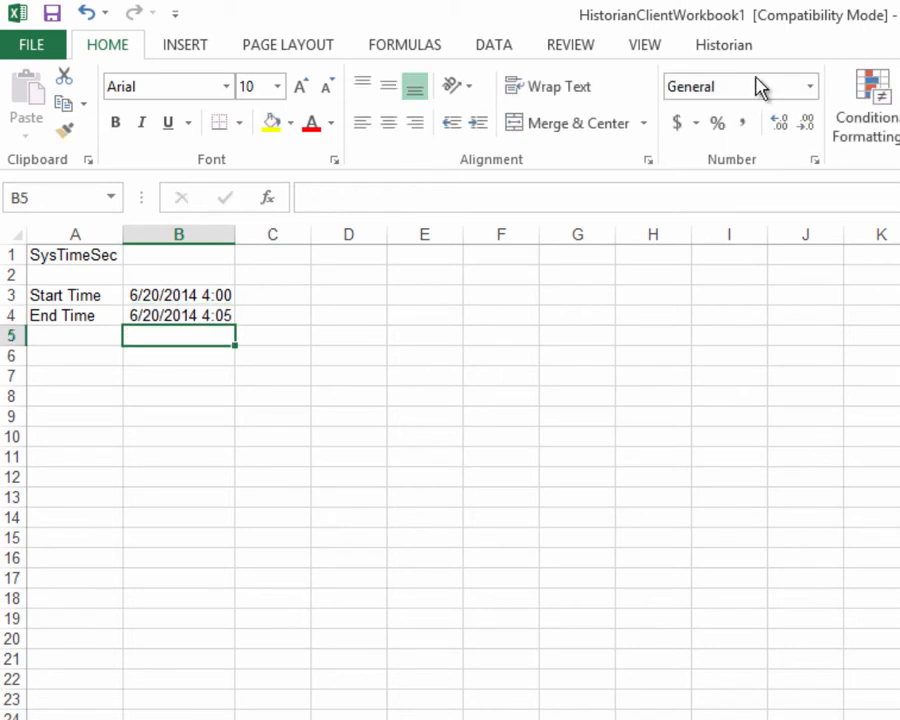
Start a Historian Aggregate Values query using cell A1 as the tag name source
{"action": "left_click", "coordinate": [737, 46]}
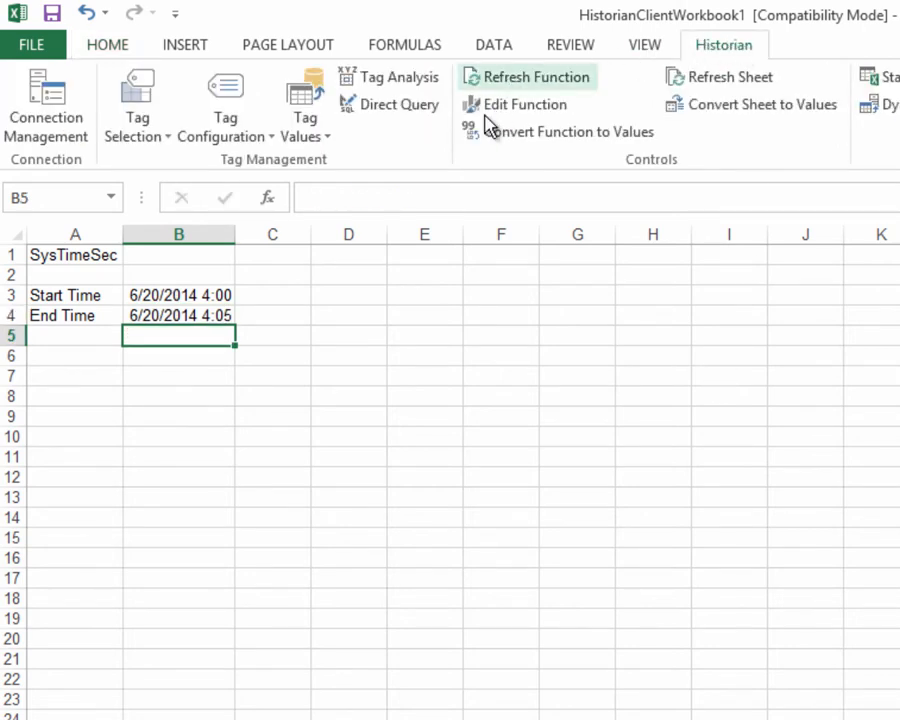
{"action": "left_click", "coordinate": [302, 132]}
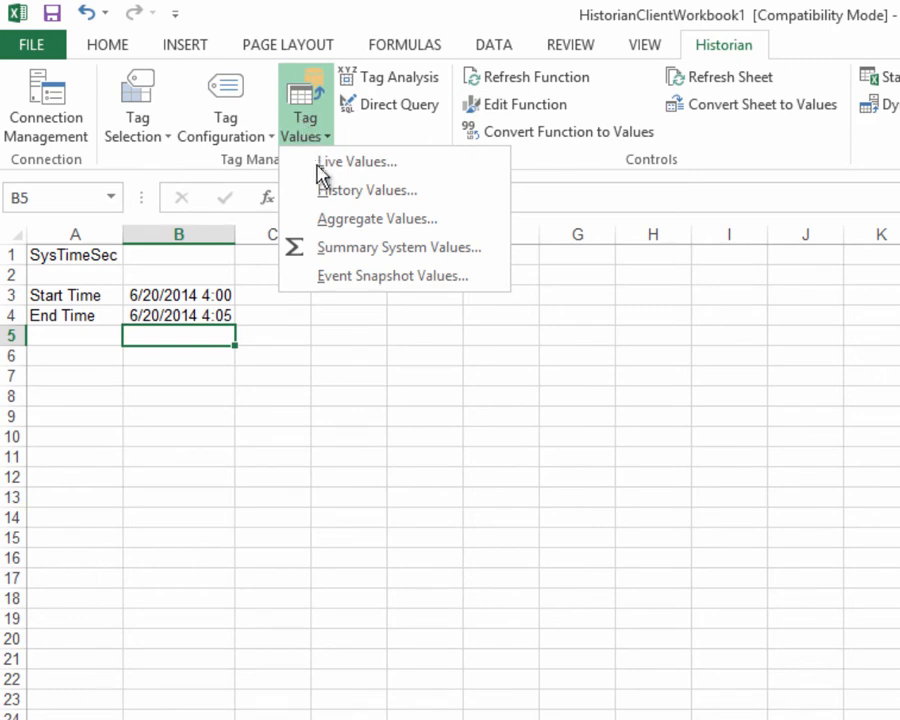
{"action": "left_click", "coordinate": [342, 224]}
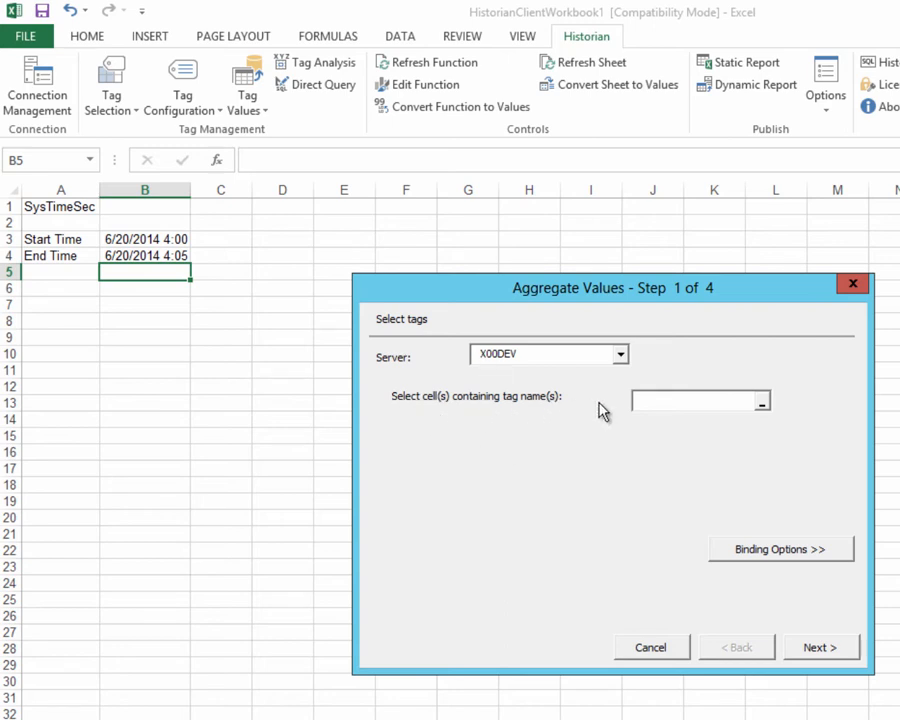
{"action": "left_click", "coordinate": [645, 401]}
{"action": "left_click", "coordinate": [72, 208]}
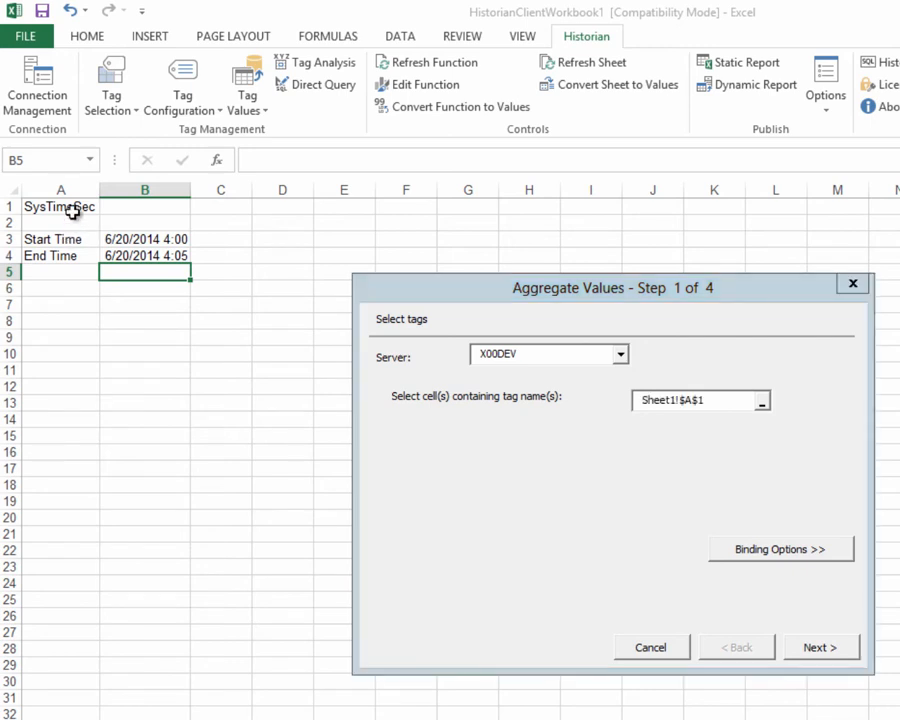
{"action": "left_click", "coordinate": [832, 647]}
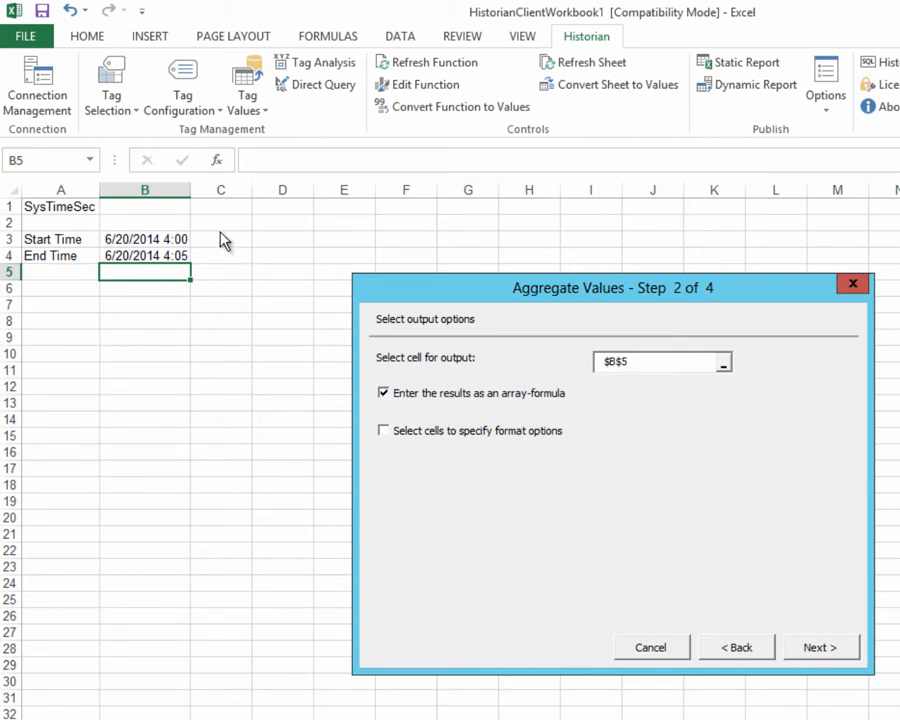
Set cell A7 as the output location for the aggregate query
{"action": "left_click", "coordinate": [679, 369]}
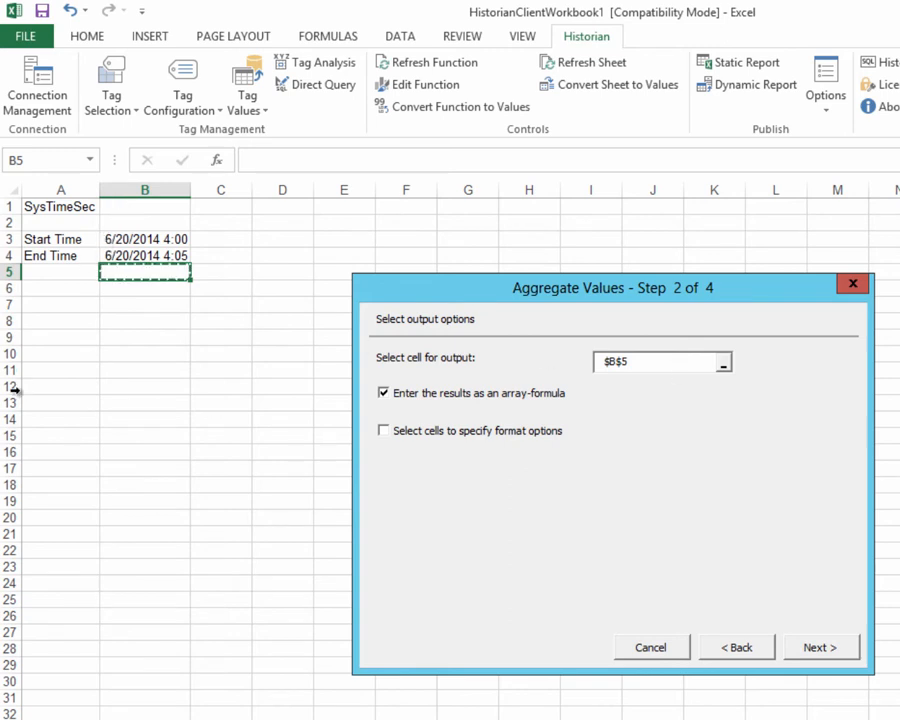
{"action": "left_click", "coordinate": [62, 304]}
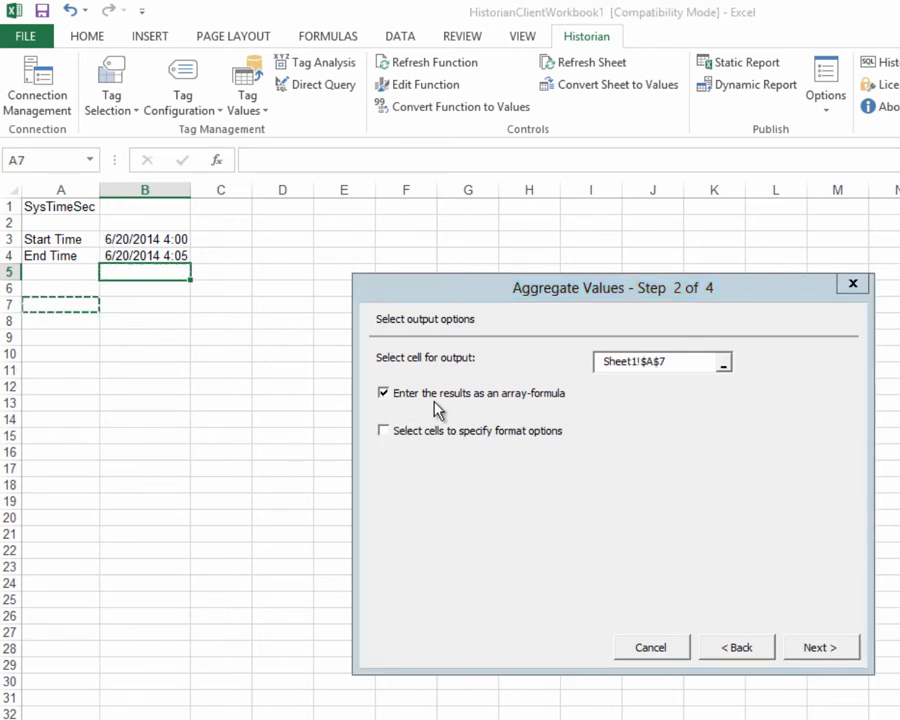
{"action": "left_click", "coordinate": [816, 648]}
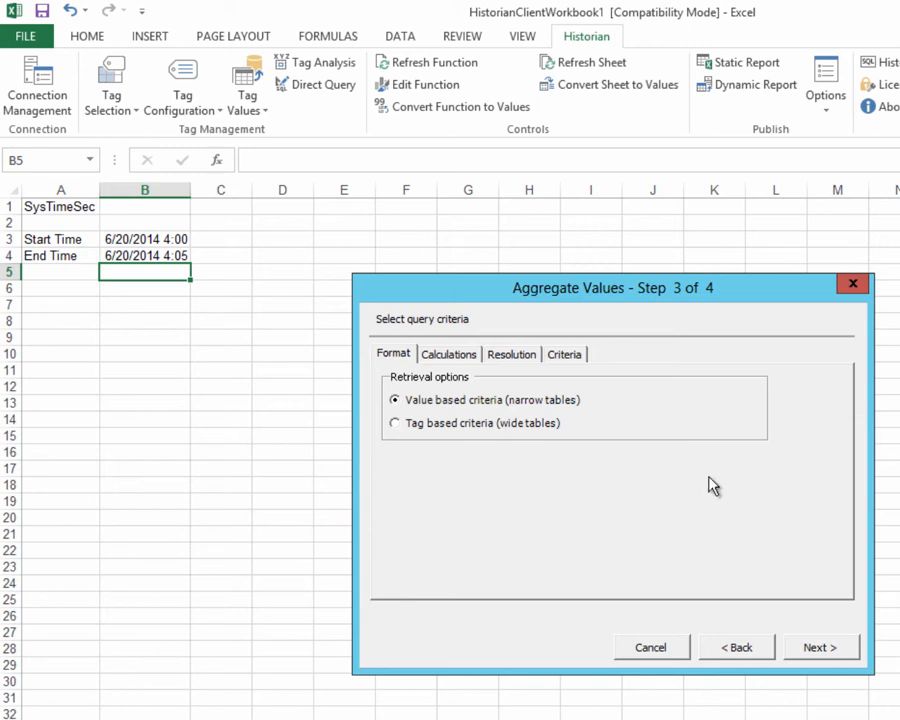
Set the aggregate query's calculation type to Average
{"action": "left_click", "coordinate": [440, 358]}
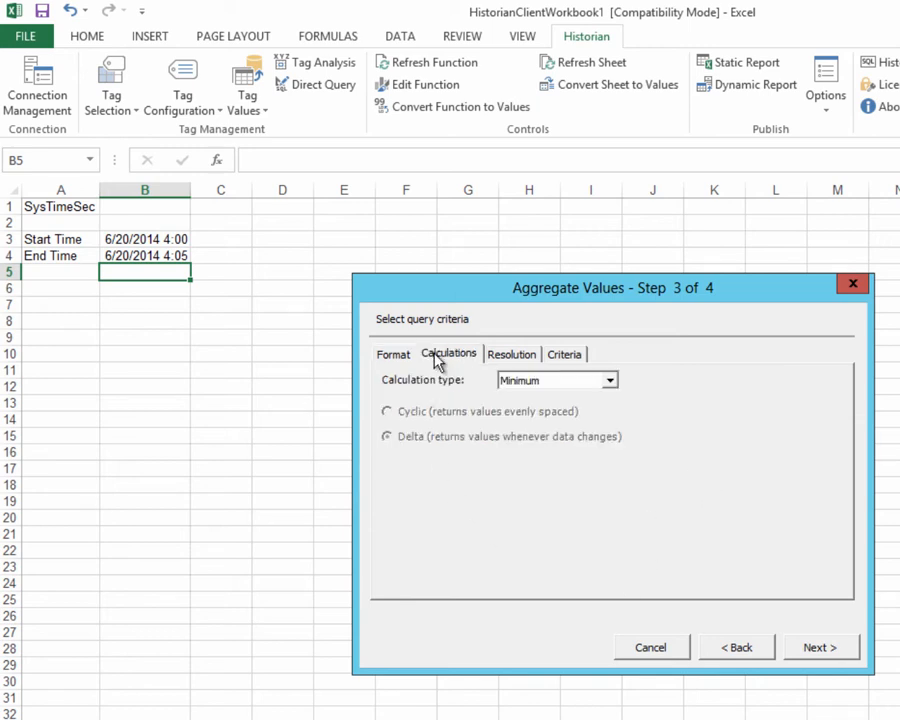
{"action": "left_click", "coordinate": [610, 381]}
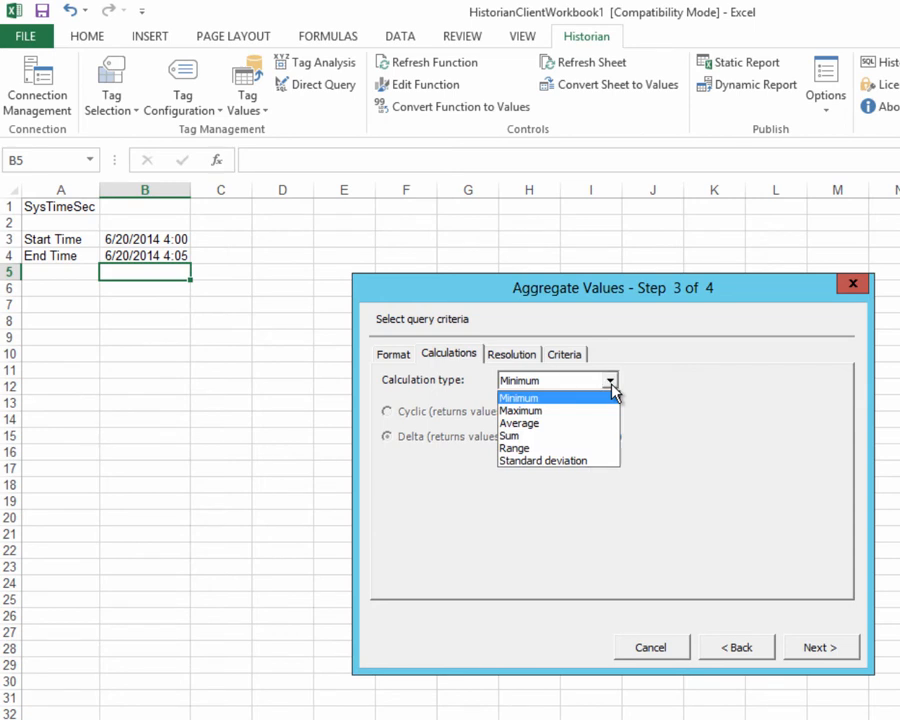
{"action": "left_click", "coordinate": [524, 424]}
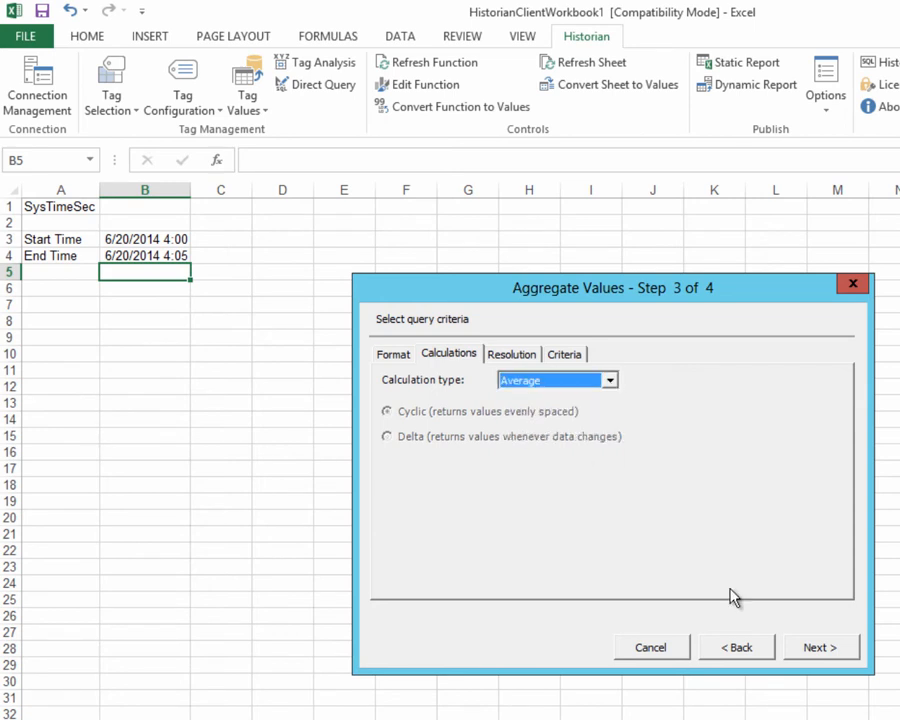
{"action": "left_click", "coordinate": [815, 650]}
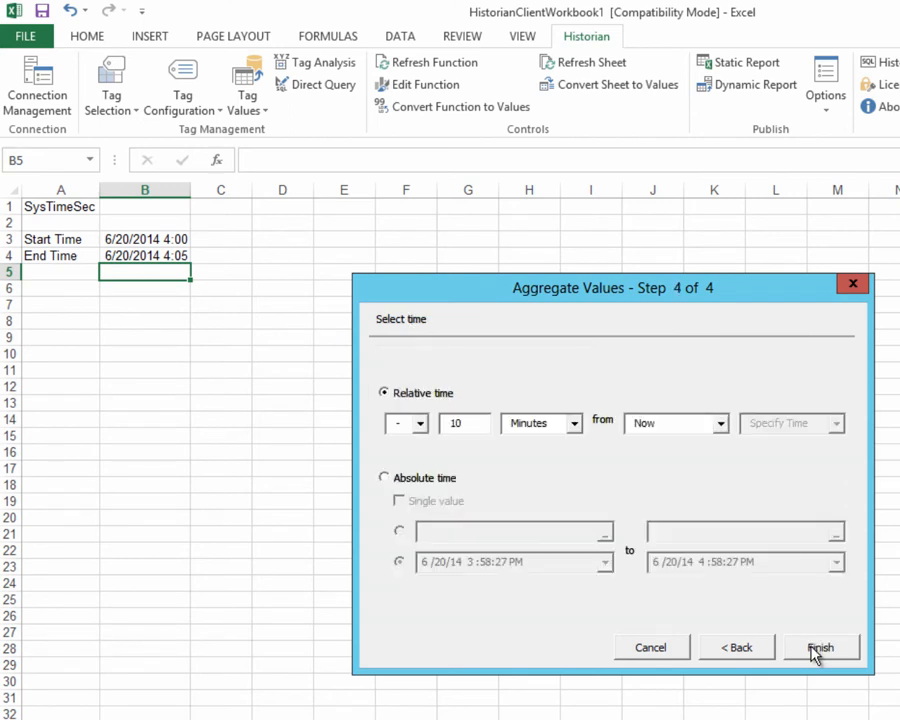
Use absolute time for the query, with the start taken from B3 and the end from B4, and insert the result
{"action": "left_click", "coordinate": [429, 398]}
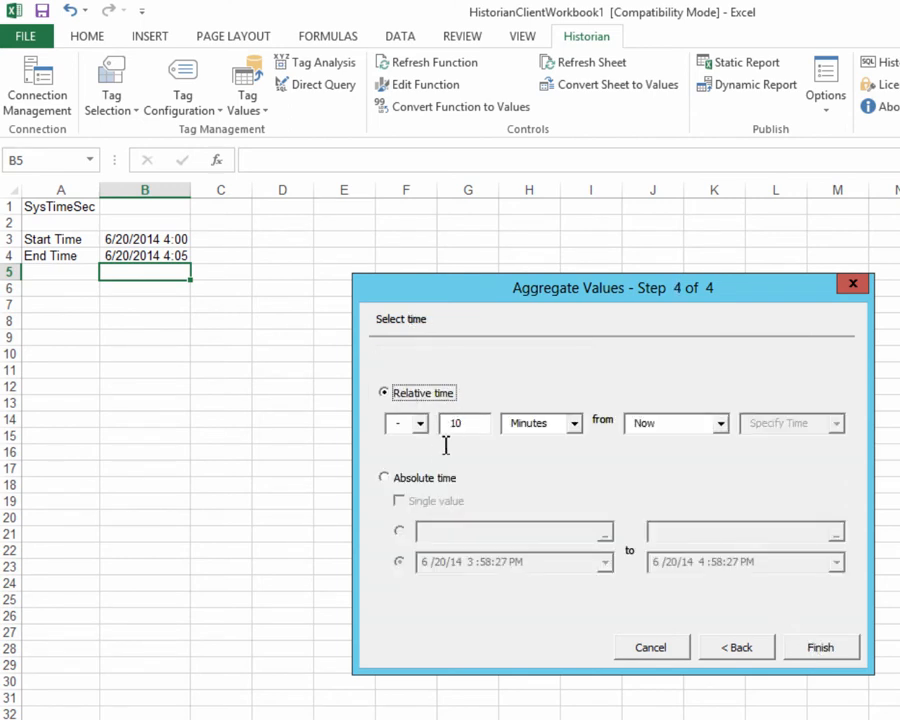
{"action": "left_click", "coordinate": [389, 478]}
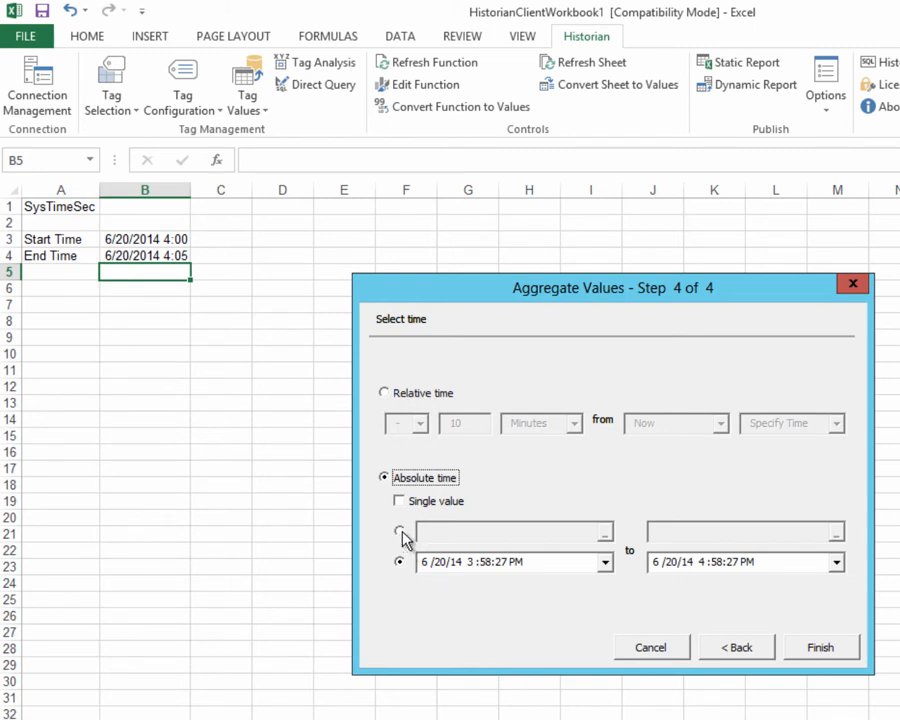
{"action": "left_click", "coordinate": [403, 534]}
{"action": "left_click", "coordinate": [599, 530]}
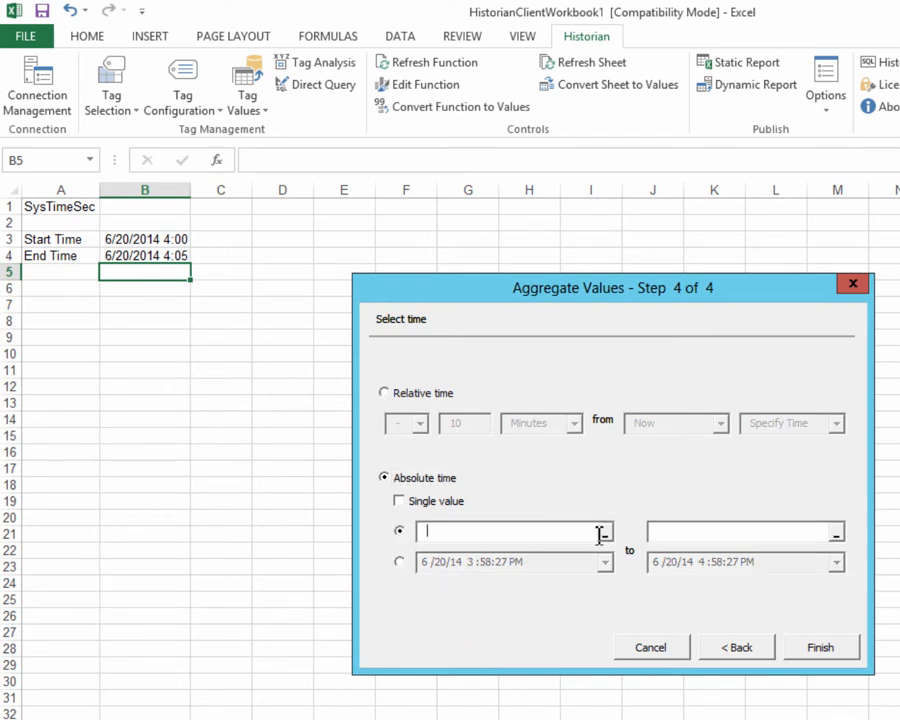
{"action": "left_click", "coordinate": [128, 240]}
{"action": "left_click", "coordinate": [731, 527]}
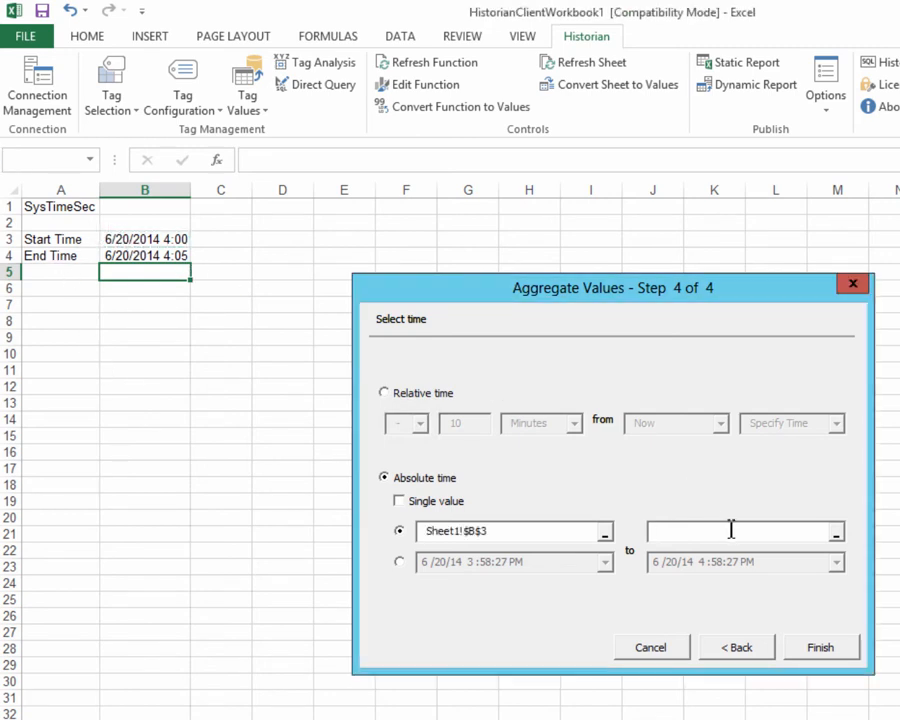
{"action": "left_click", "coordinate": [147, 256]}
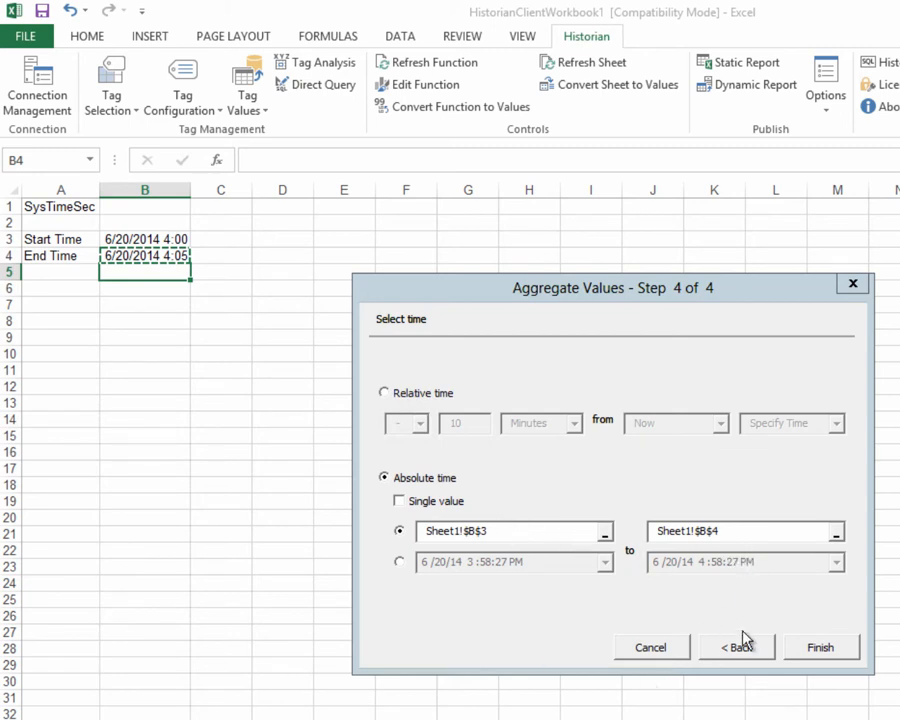
{"action": "left_click", "coordinate": [838, 651]}
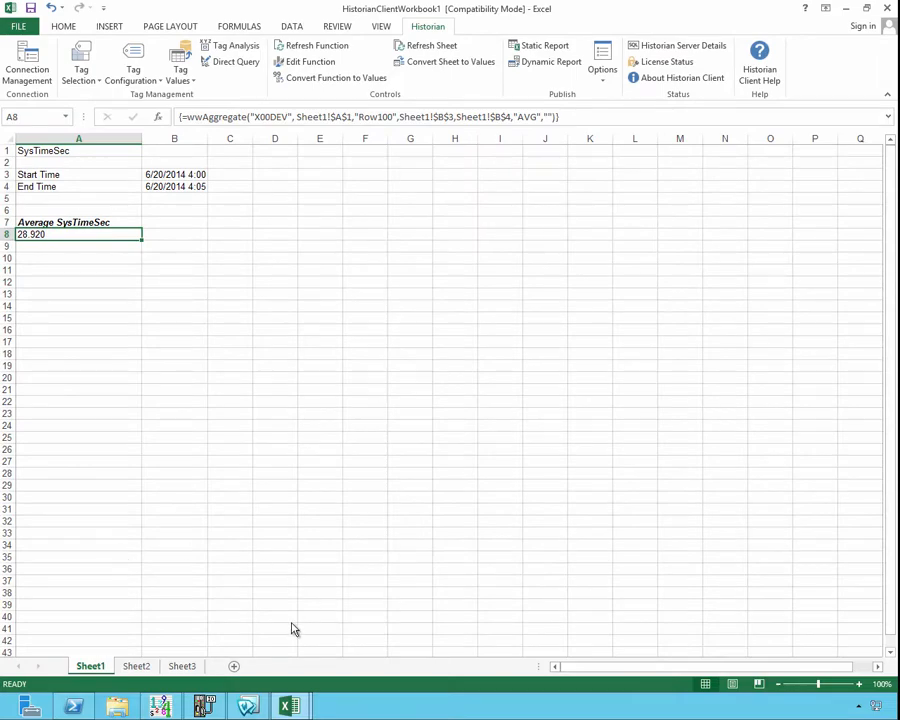
Start a Historian tag selection on Sheet2 and pick the BatchNumber tag
{"action": "left_click", "coordinate": [135, 666]}
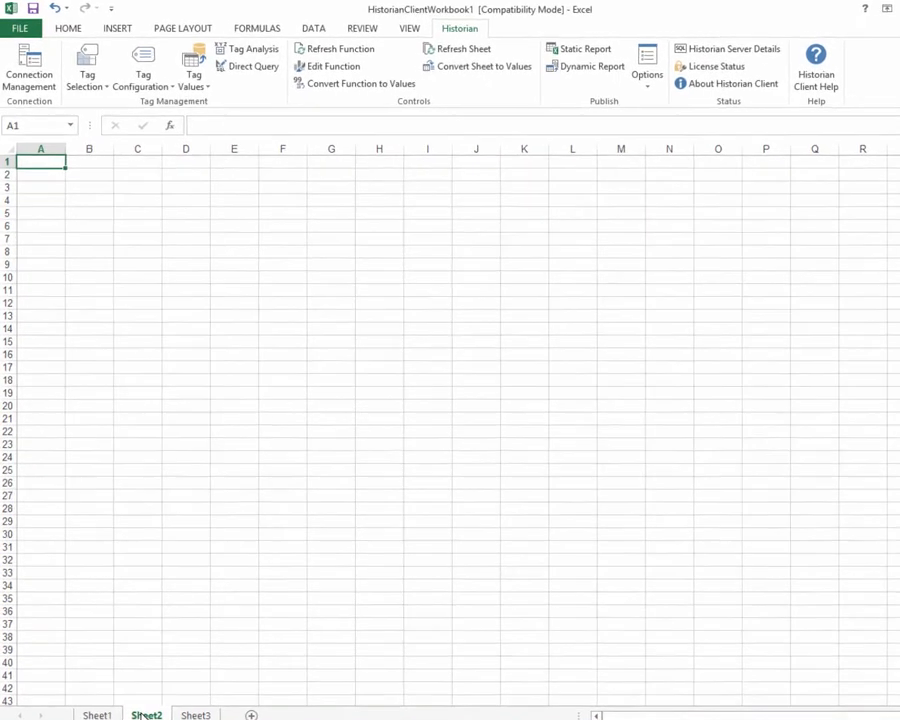
{"action": "left_click", "coordinate": [90, 78]}
{"action": "left_click", "coordinate": [96, 102]}
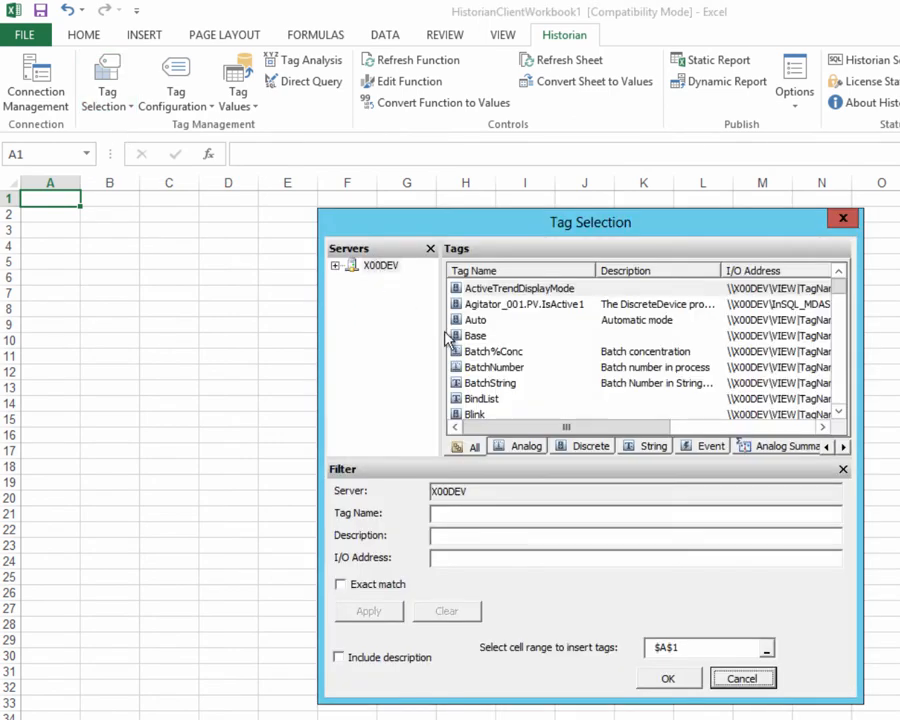
{"action": "left_click", "coordinate": [499, 352]}
{"action": "left_click", "coordinate": [498, 368]}
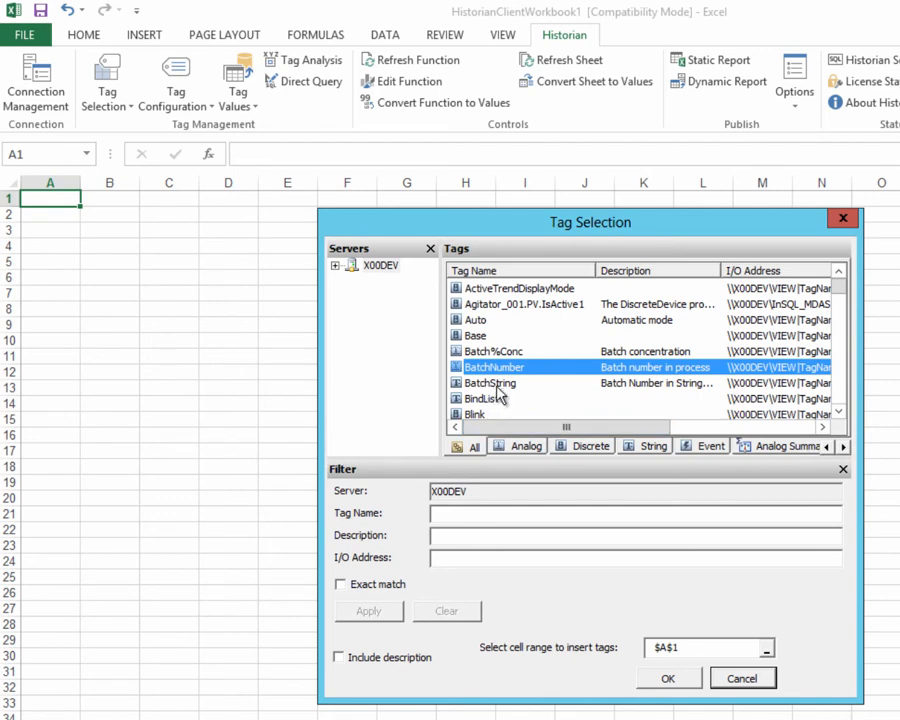
Add the ProdLevel tag to the tag selection
{"action": "left_click", "coordinate": [838, 395]}
{"action": "left_click", "coordinate": [838, 395]}
{"action": "left_click", "coordinate": [838, 395]}
{"action": "left_click", "coordinate": [838, 395]}
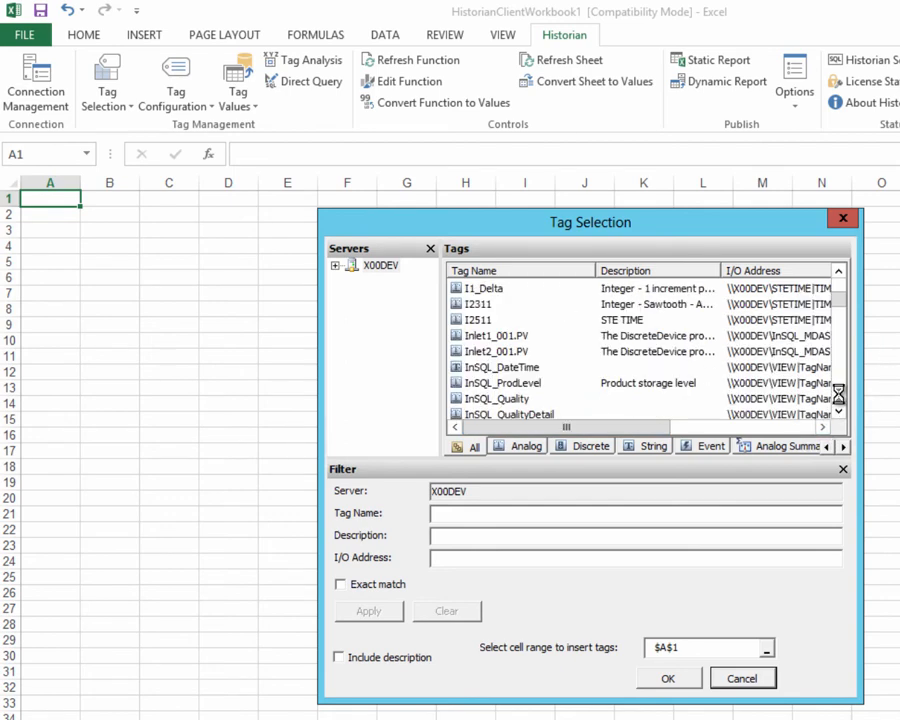
{"action": "left_click", "coordinate": [838, 395]}
{"action": "left_click", "coordinate": [838, 395]}
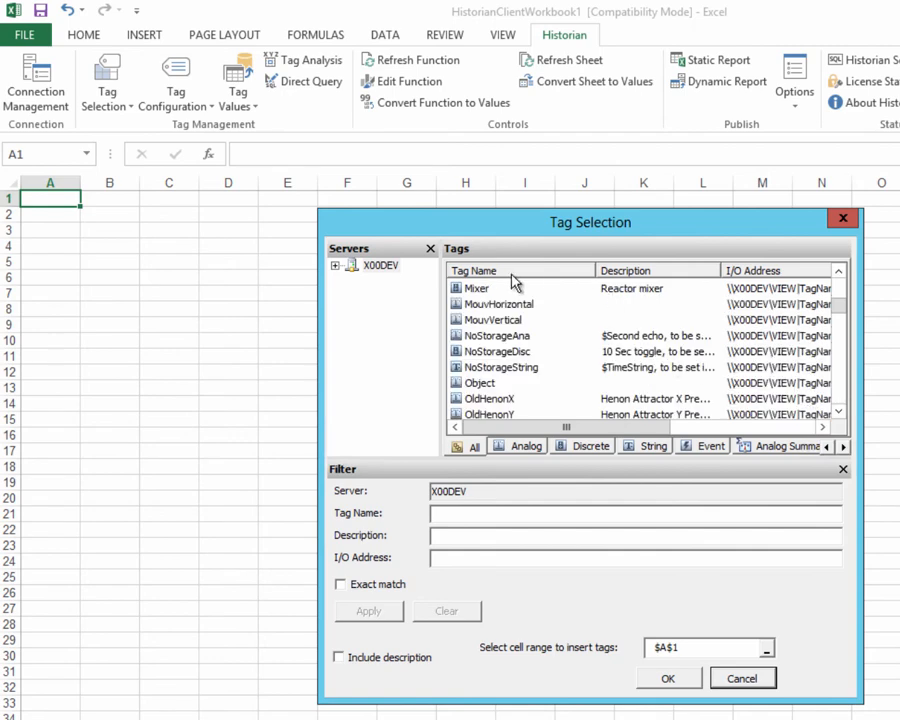
{"action": "left_click", "coordinate": [840, 395]}
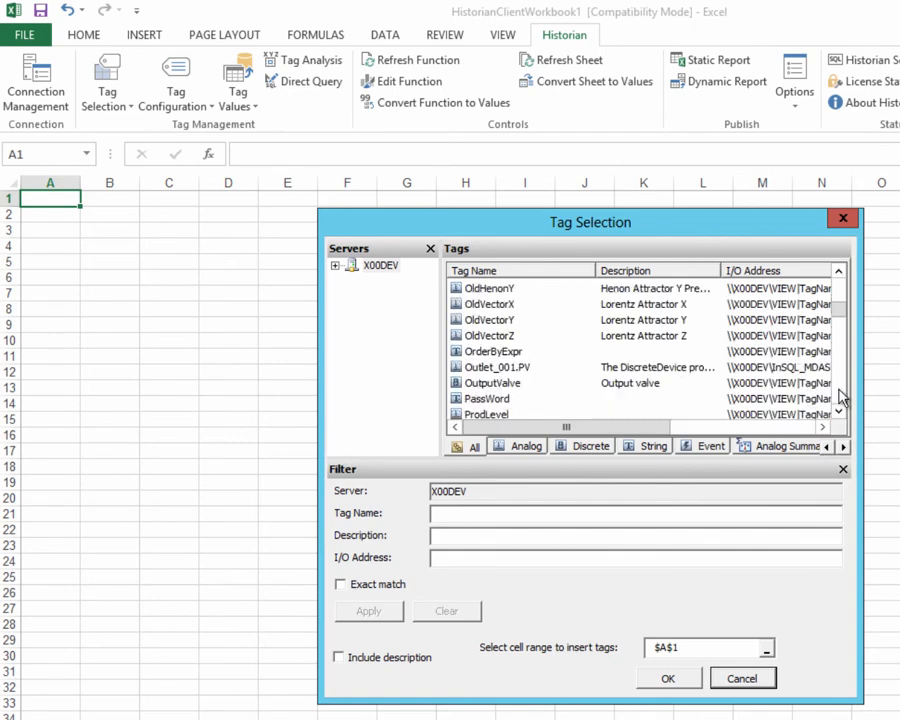
{"action": "left_click", "coordinate": [502, 416]}
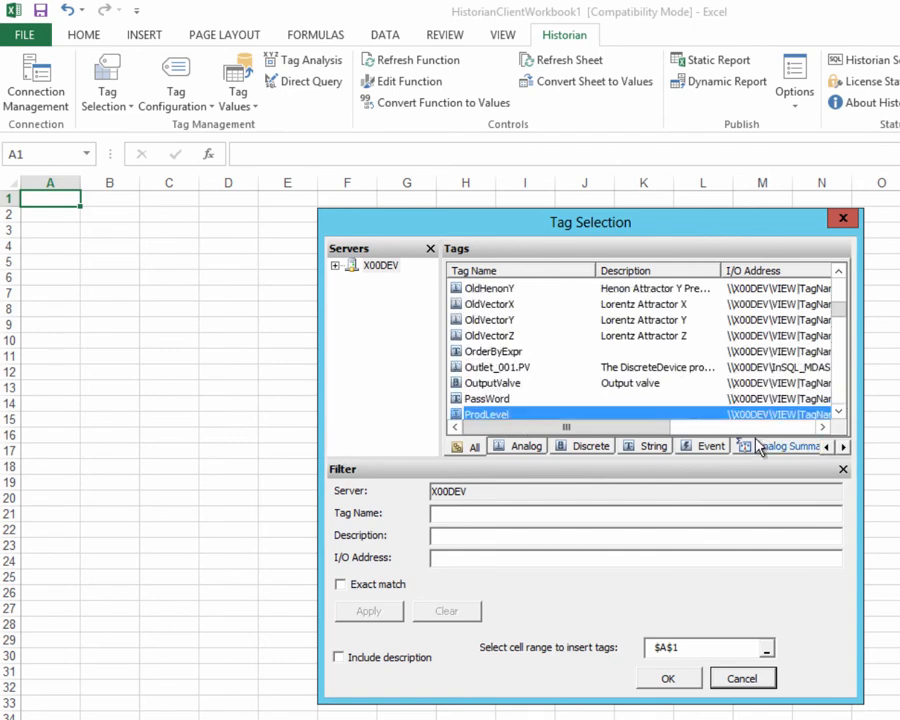
Add the ReactLevel and ReactTemp tags to the selection and insert the chosen tags starting at cell A1
{"action": "left_click", "coordinate": [838, 395]}
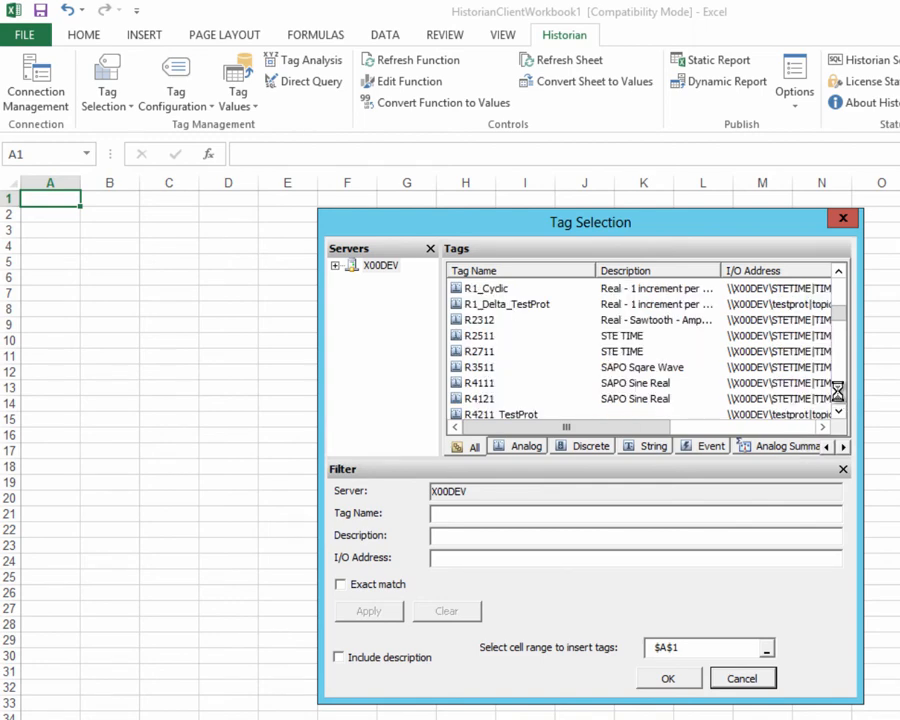
{"action": "left_click", "coordinate": [838, 395]}
{"action": "left_click", "coordinate": [478, 306]}
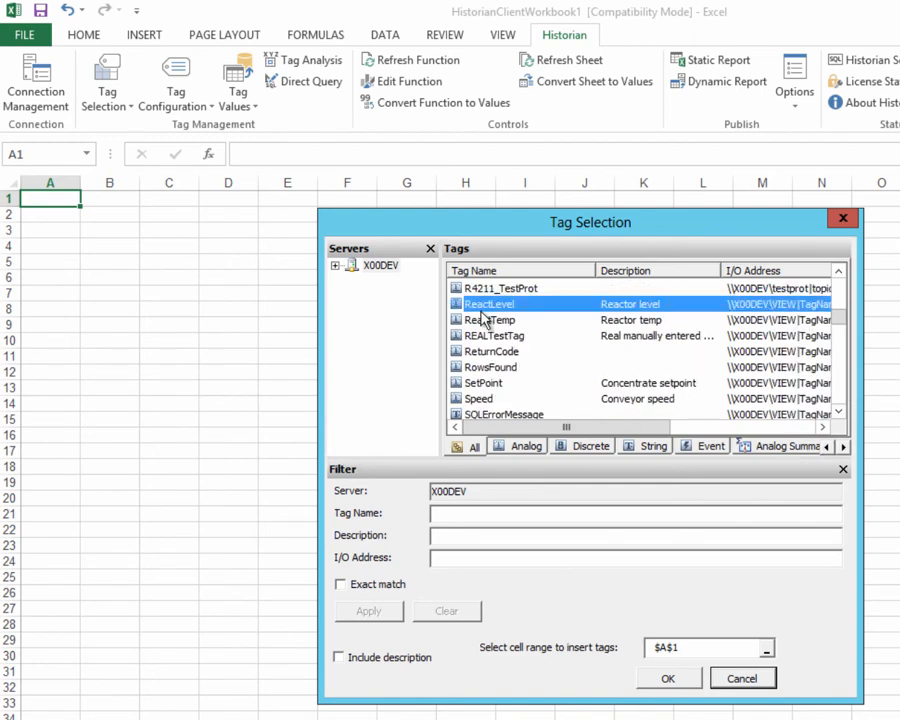
{"action": "left_click", "coordinate": [484, 318], "text": "ctrl"}
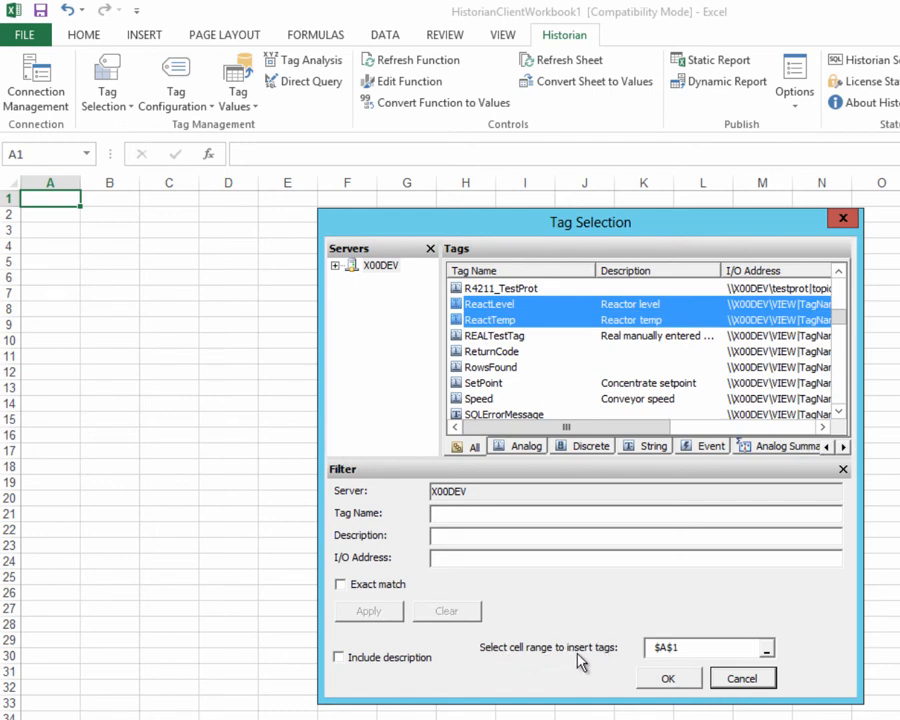
{"action": "left_click", "coordinate": [684, 680]}
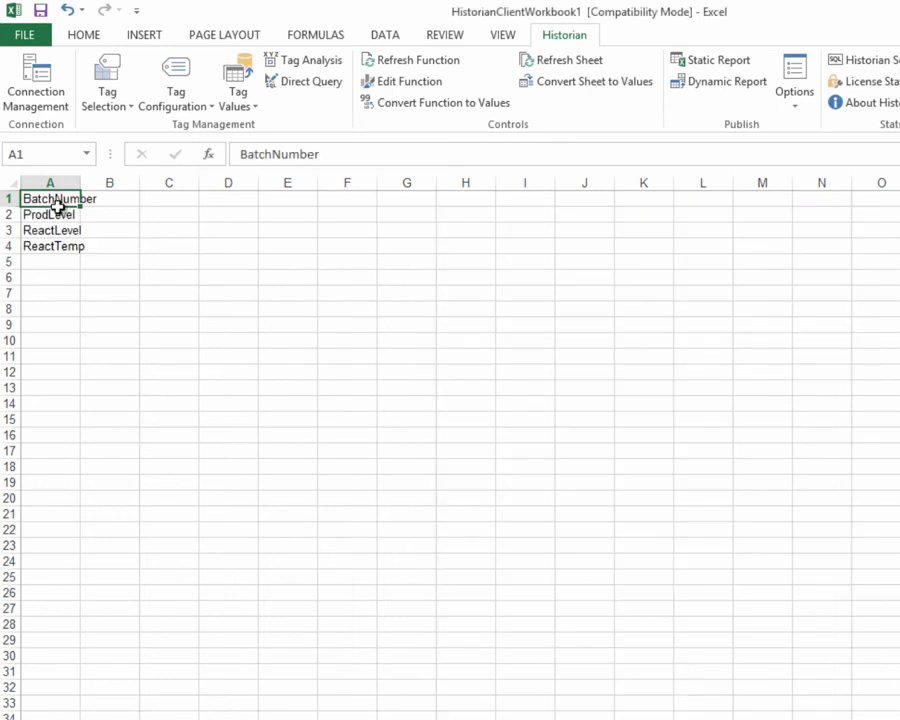
Name the tag list range A1:A4 on Sheet2 AnalogTags
{"action": "left_click_drag", "start_coordinate": [56, 203], "coordinate": [56, 245]}
{"action": "left_click", "coordinate": [52, 155]}
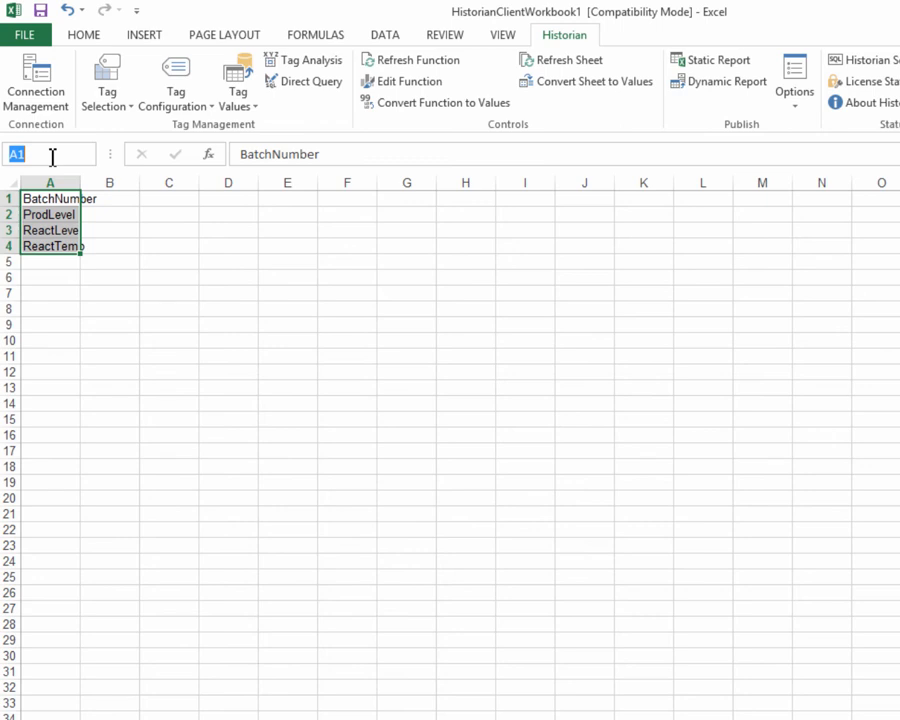
{"action": "type", "text": "AnalogTags"}
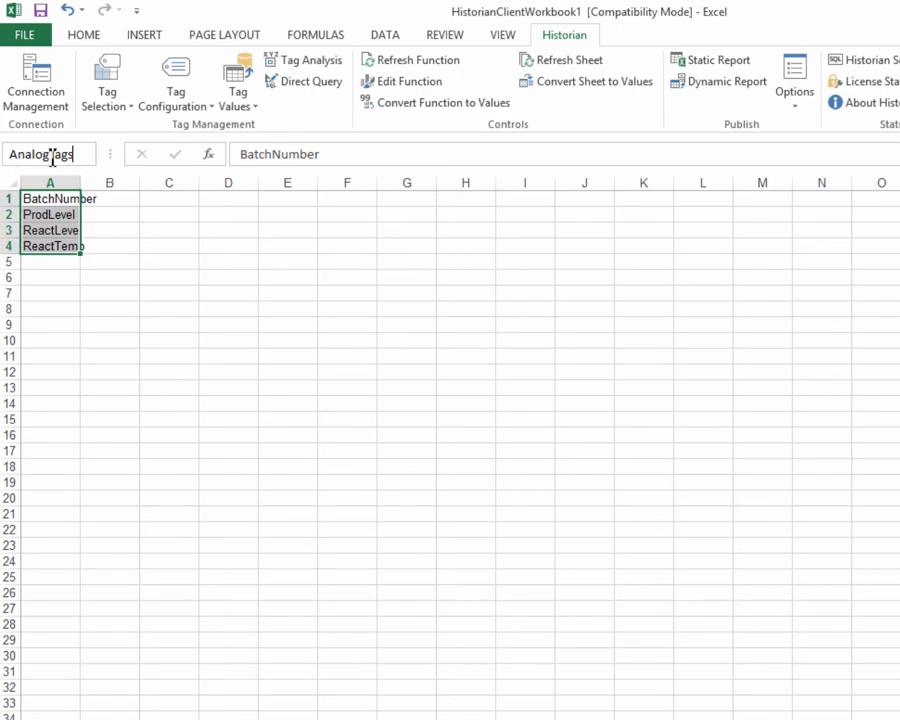
{"action": "key", "text": "Return"}
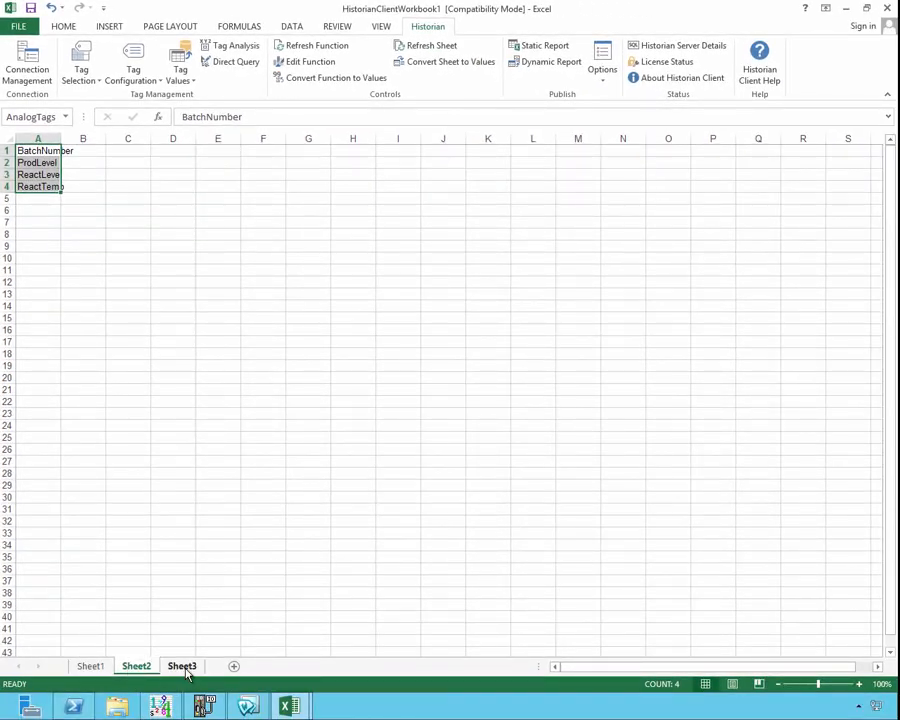
Start a Historian Live Values query from cell A1 of Sheet3
{"action": "left_click", "coordinate": [182, 666]}
{"action": "left_click", "coordinate": [38, 151]}
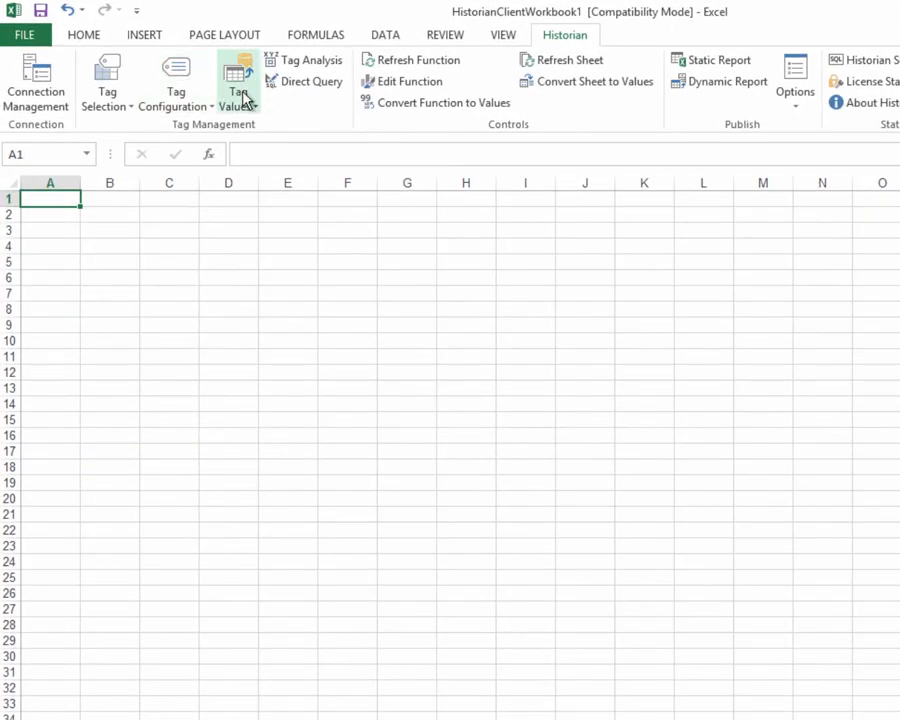
{"action": "left_click", "coordinate": [243, 100]}
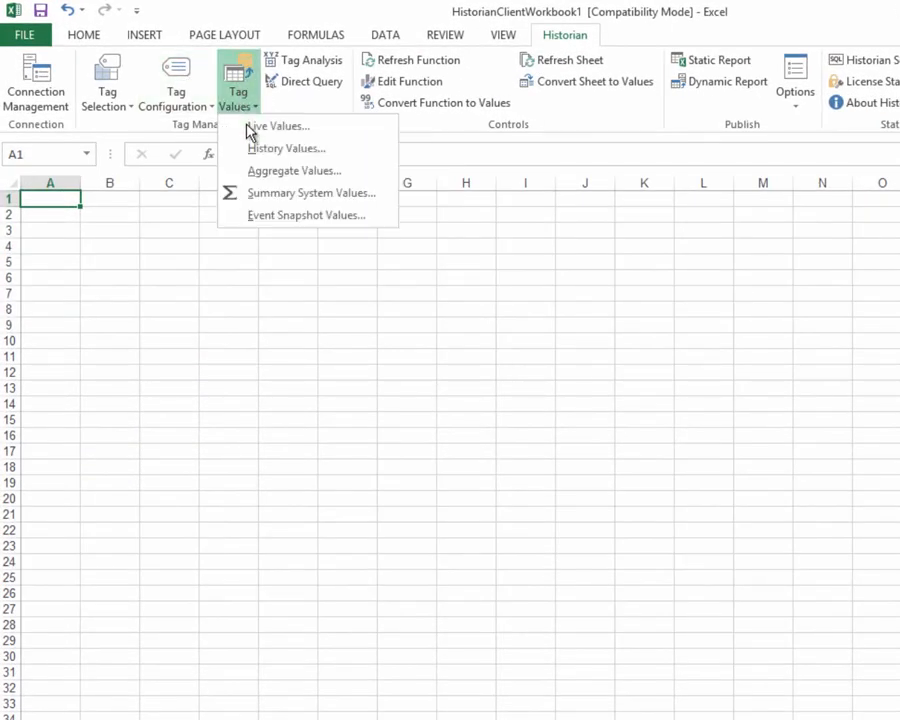
{"action": "left_click", "coordinate": [249, 128]}
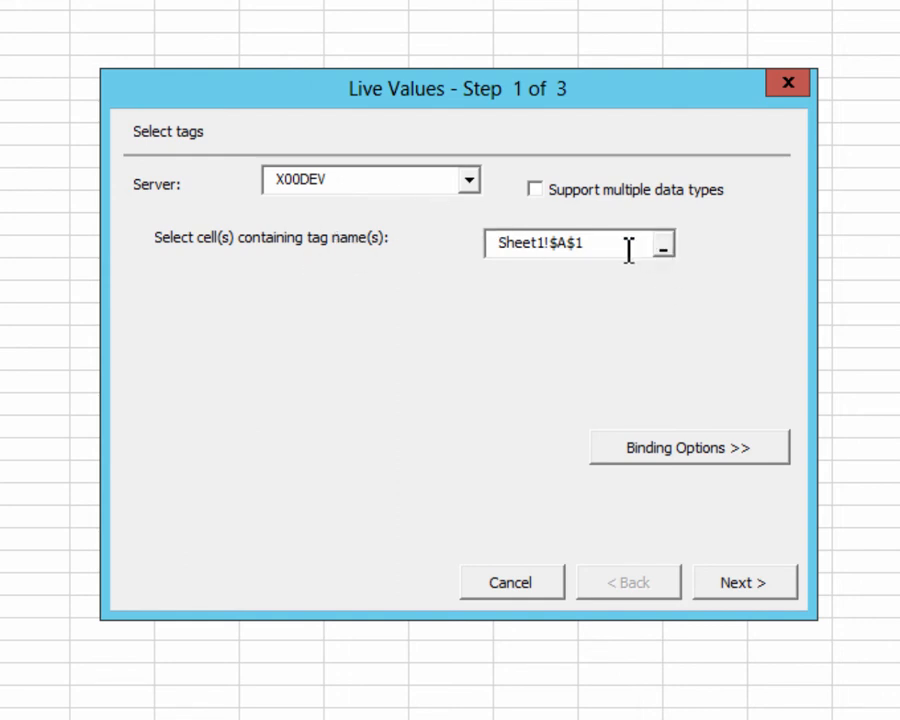
Use the named range AnalogTags as the tag source and insert the live values at A1 with tag name, date time and quality
{"action": "left_click", "coordinate": [664, 248]}
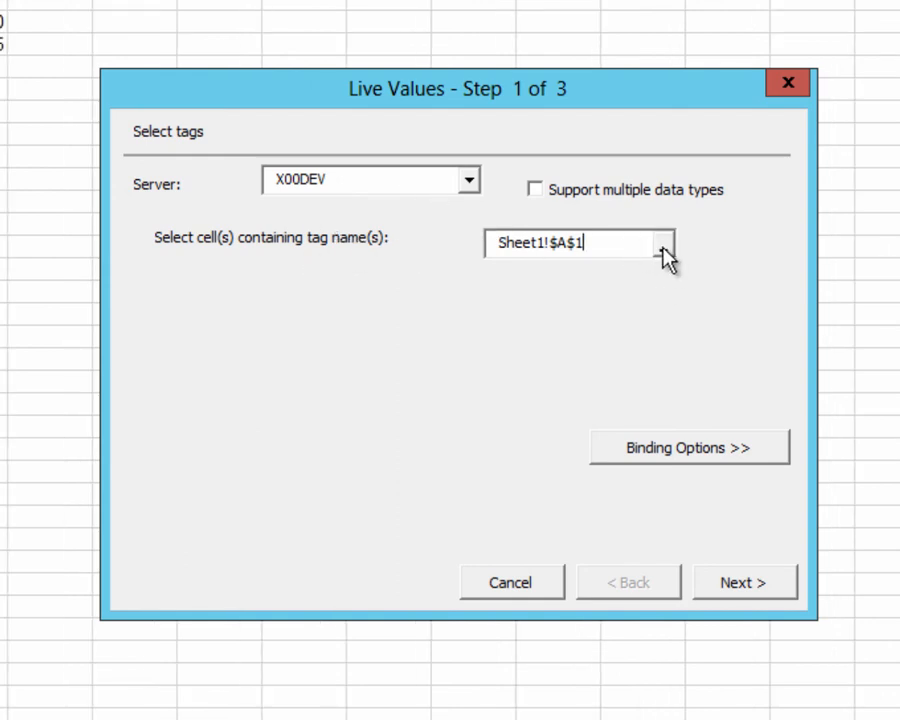
{"action": "left_click_drag", "start_coordinate": [629, 241], "coordinate": [305, 250]}
{"action": "type", "text": "AnalogTags"}
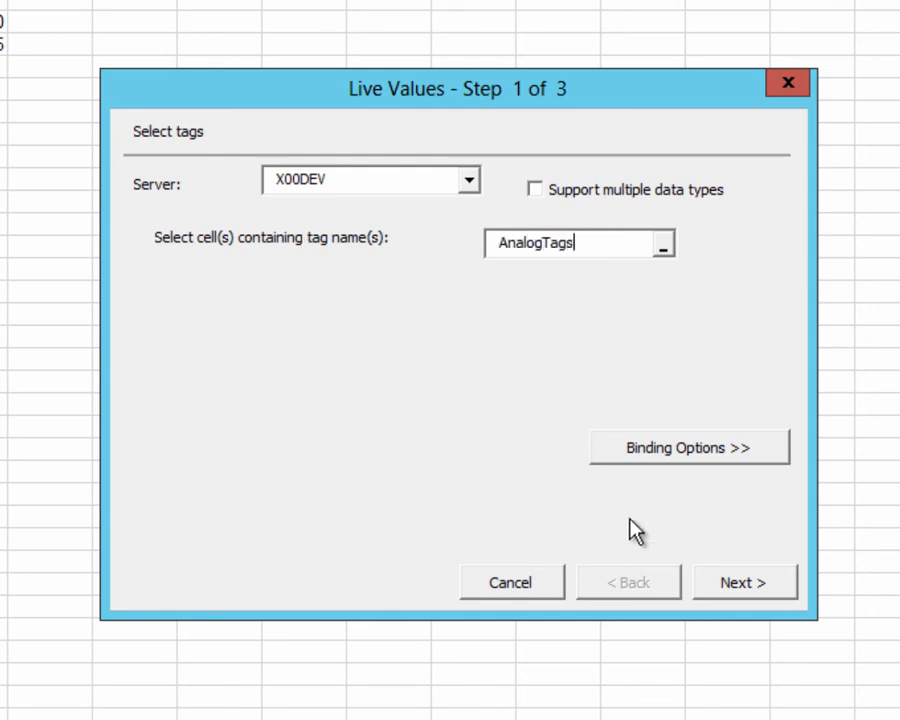
{"action": "left_click", "coordinate": [714, 590]}
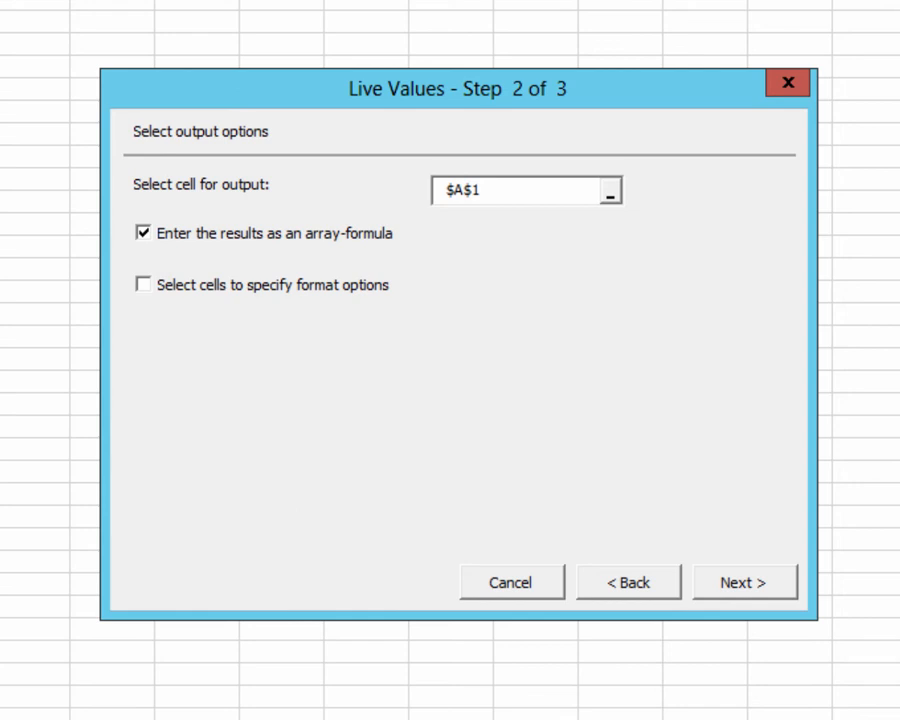
{"action": "left_click", "coordinate": [777, 589]}
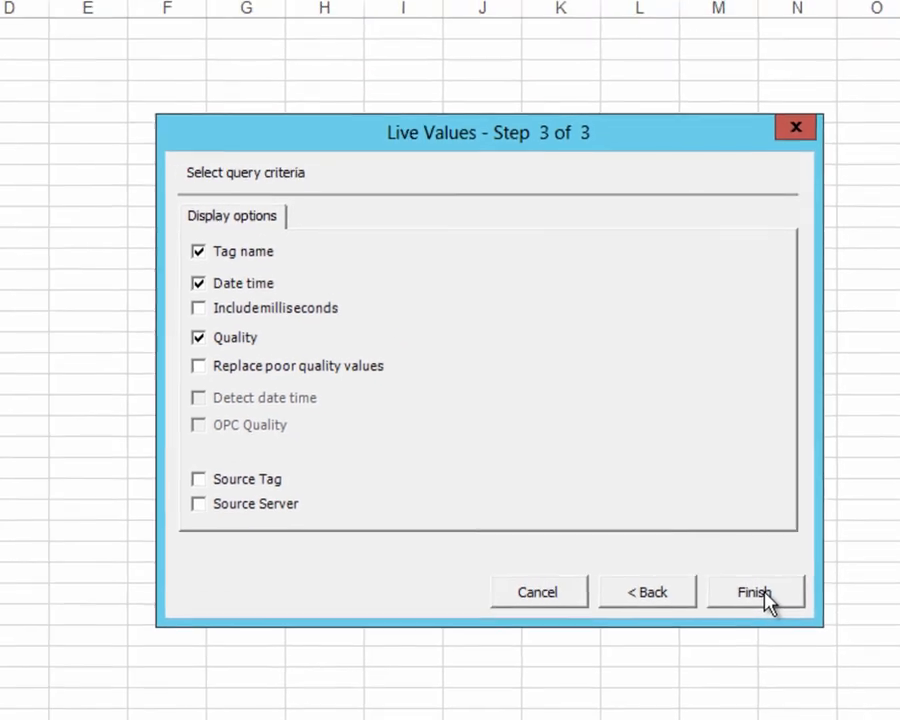
{"action": "left_click", "coordinate": [762, 595]}
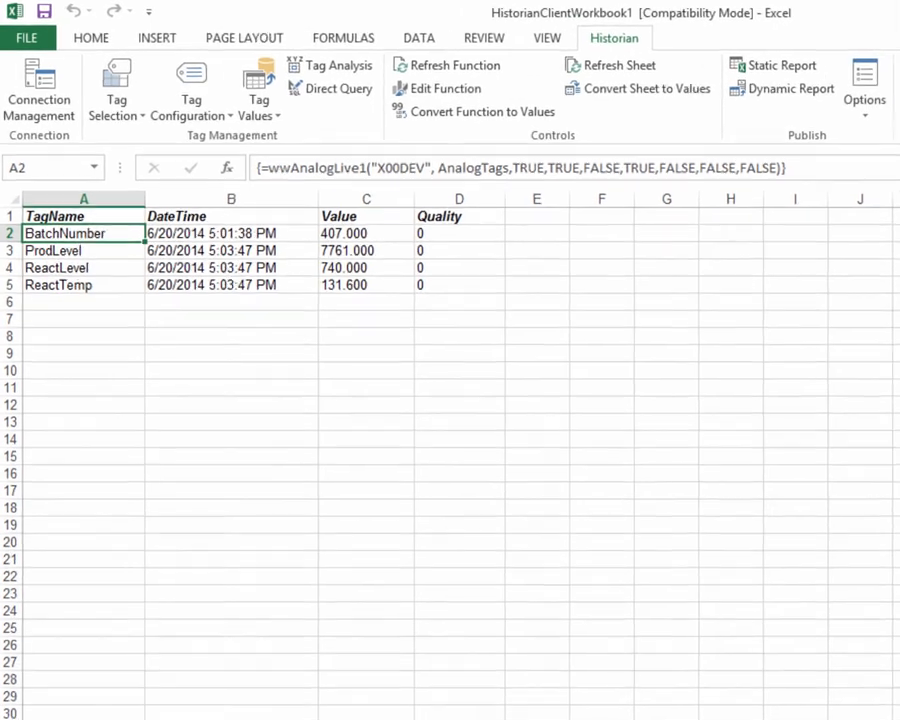
Replace the BatchNumber tag in cell A1 of the AnalogTags list on Sheet2 with M100.LT.PV
{"action": "key", "text": "ctrl+Page_Down"}
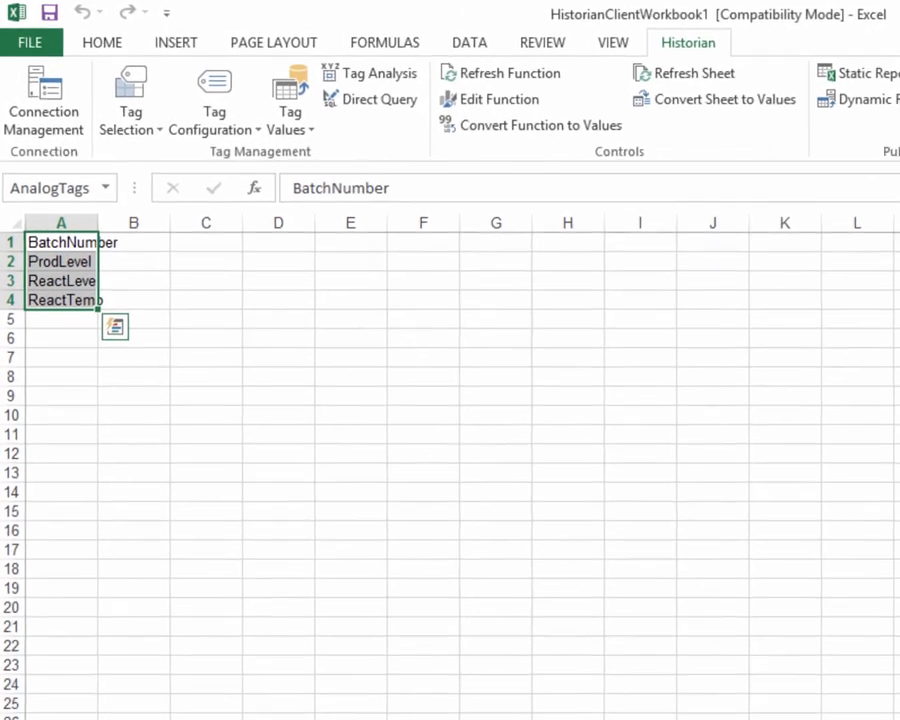
{"action": "left_click", "coordinate": [71, 245]}
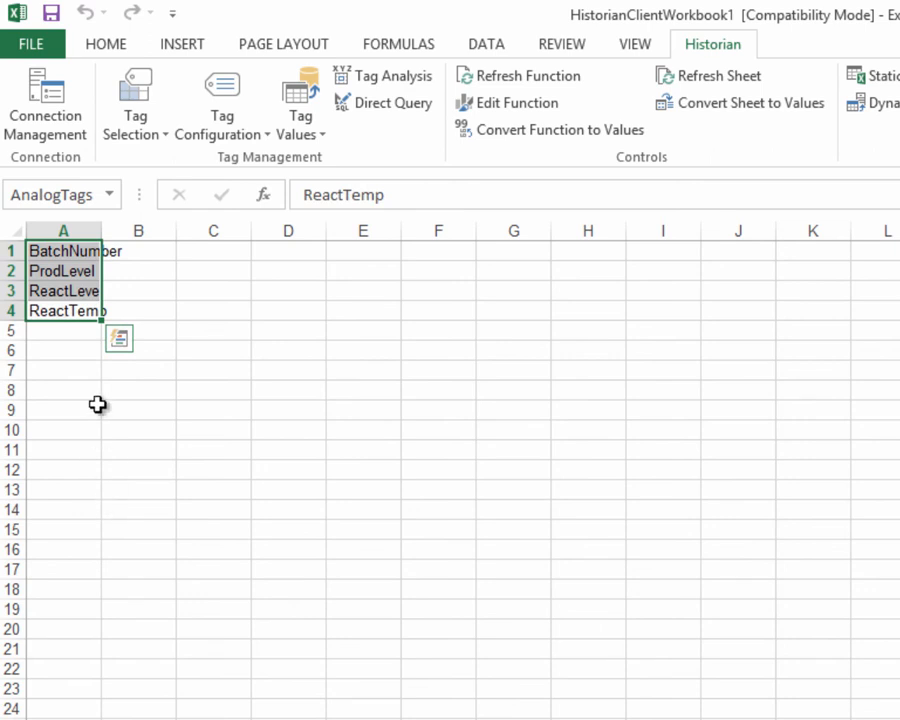
{"action": "left_click", "coordinate": [62, 251]}
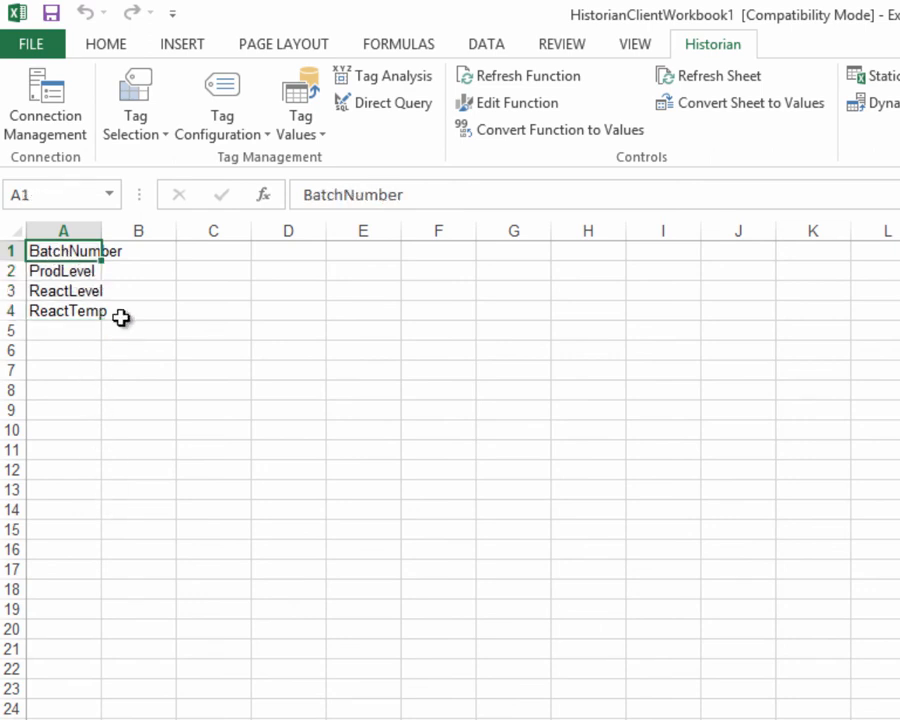
{"action": "type", "text": "M10"}
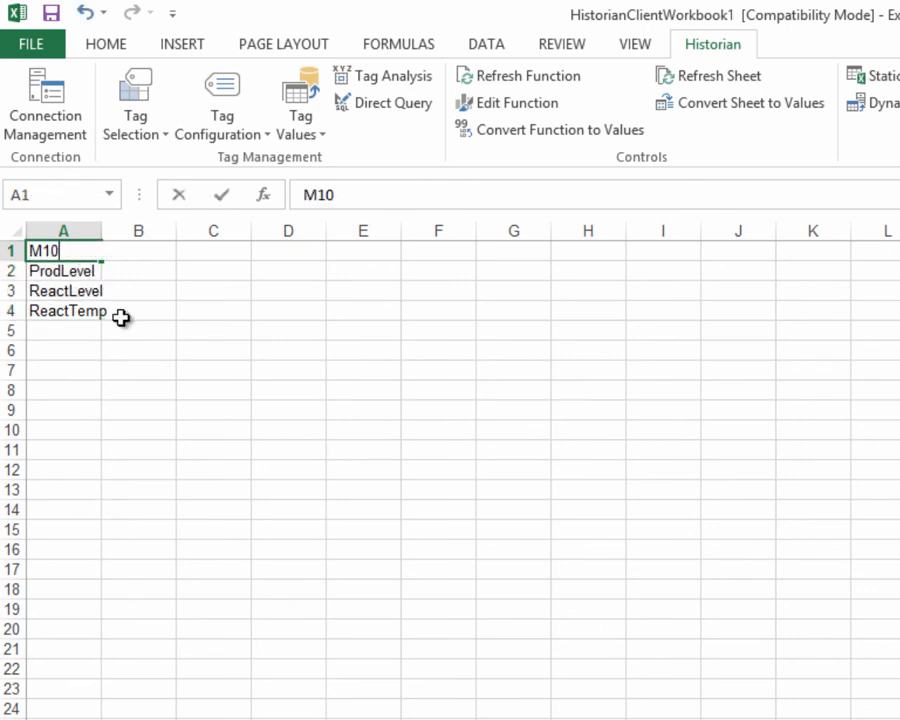
{"action": "type", "text": "0.LT.PV"}
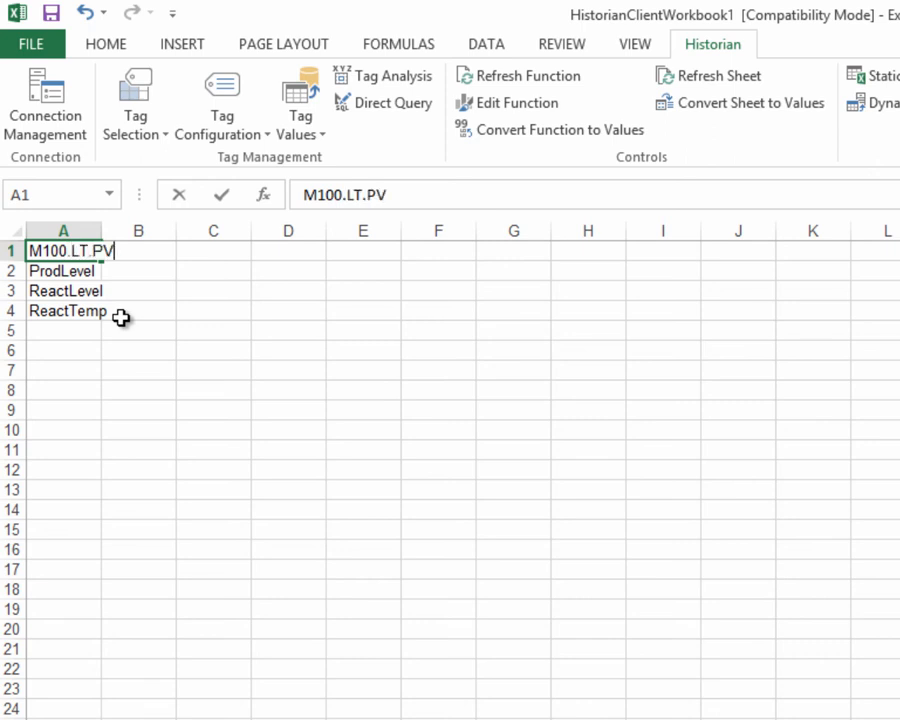
{"action": "key", "text": "Return"}
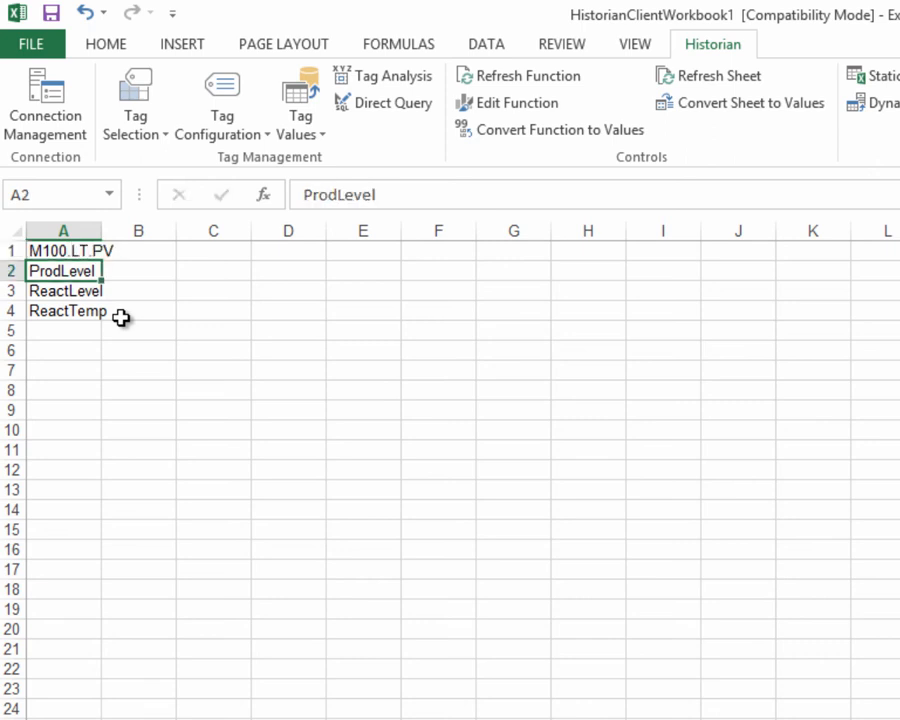
Replace the tags in cells A2 and A3 with Inlet1_001.PV and Outlet_001.PV
{"action": "type", "text": "Inlet"}
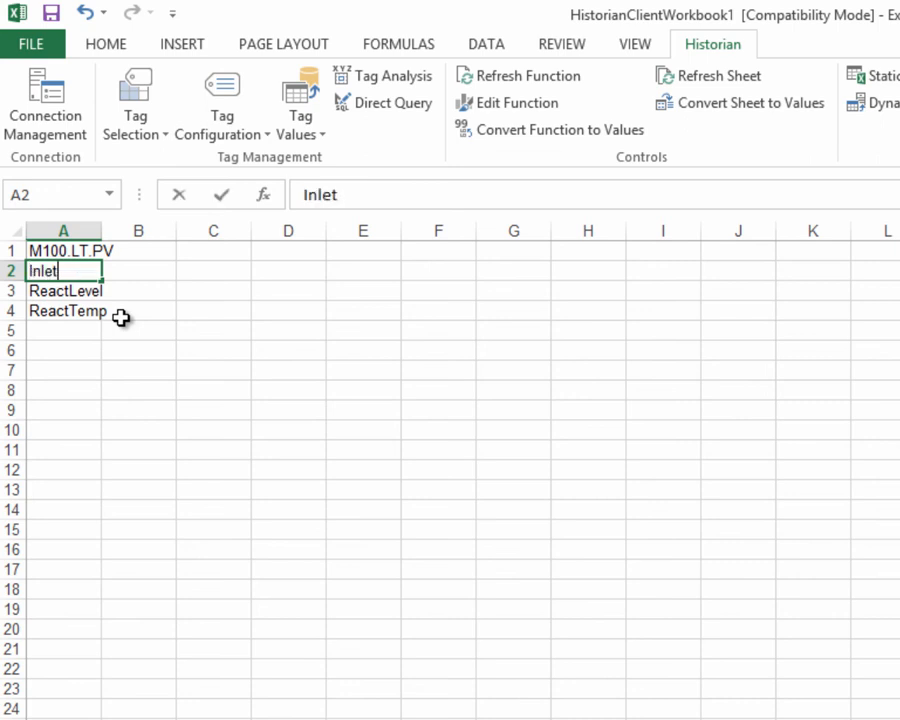
{"action": "type", "text": "1_001.PV"}
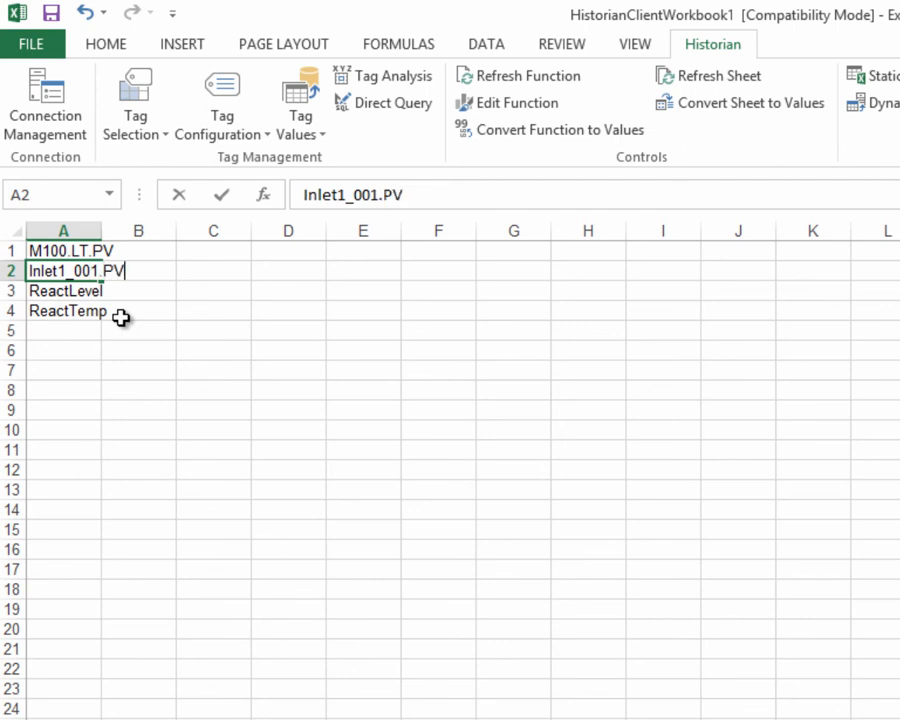
{"action": "key", "text": "Return"}
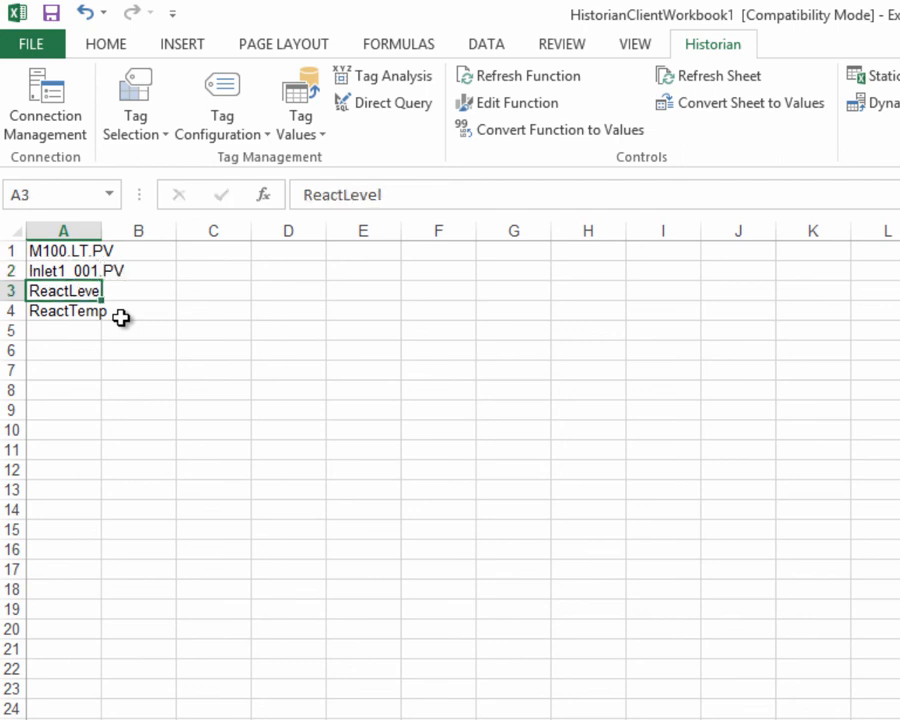
{"action": "type", "text": "O"}
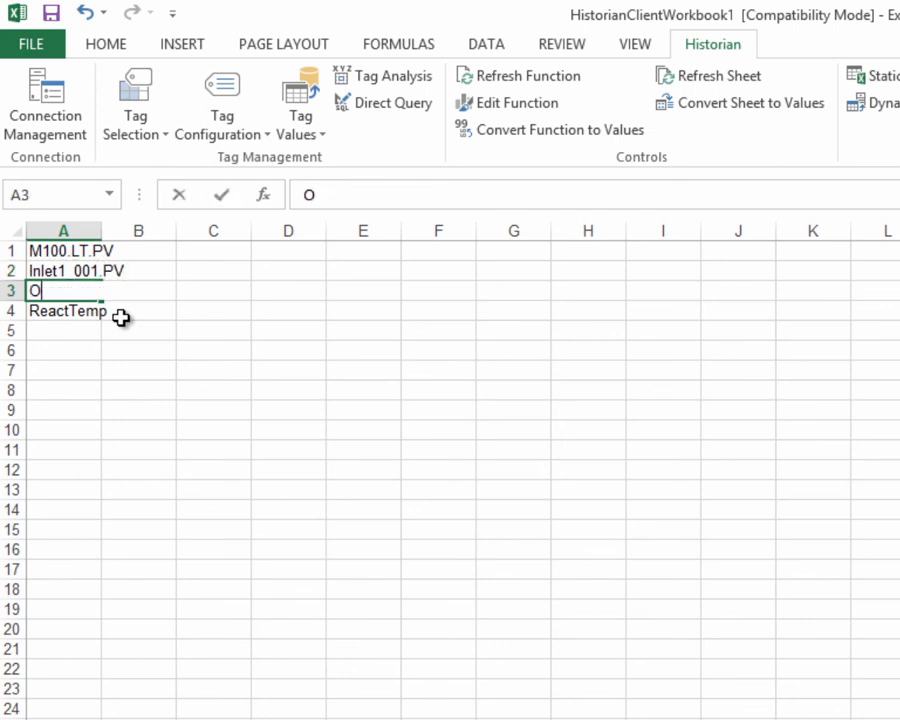
{"action": "type", "text": "utlet_"}
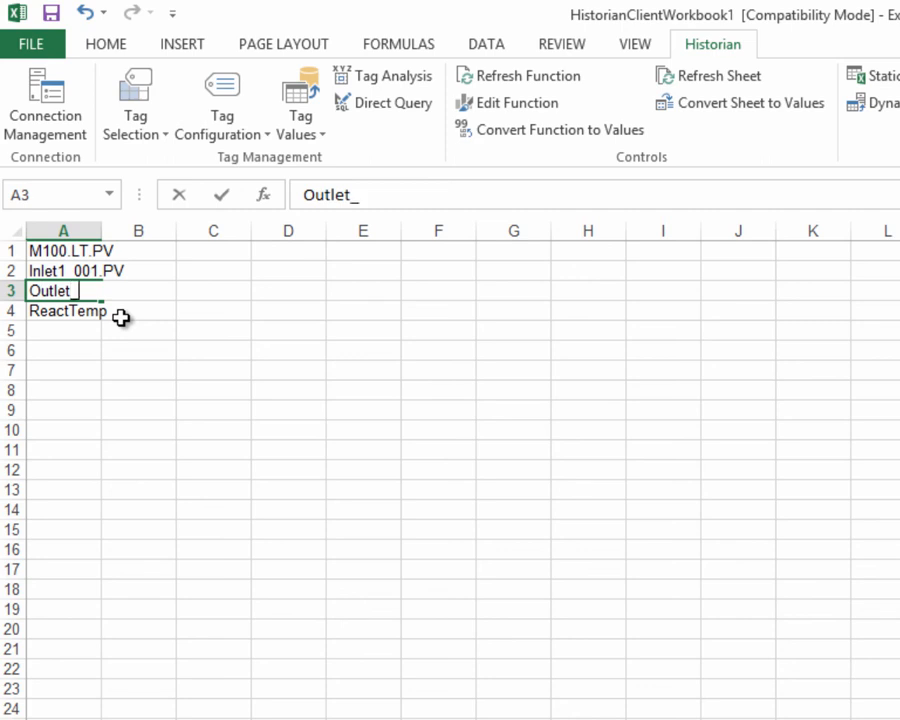
{"action": "type", "text": "001.PV"}
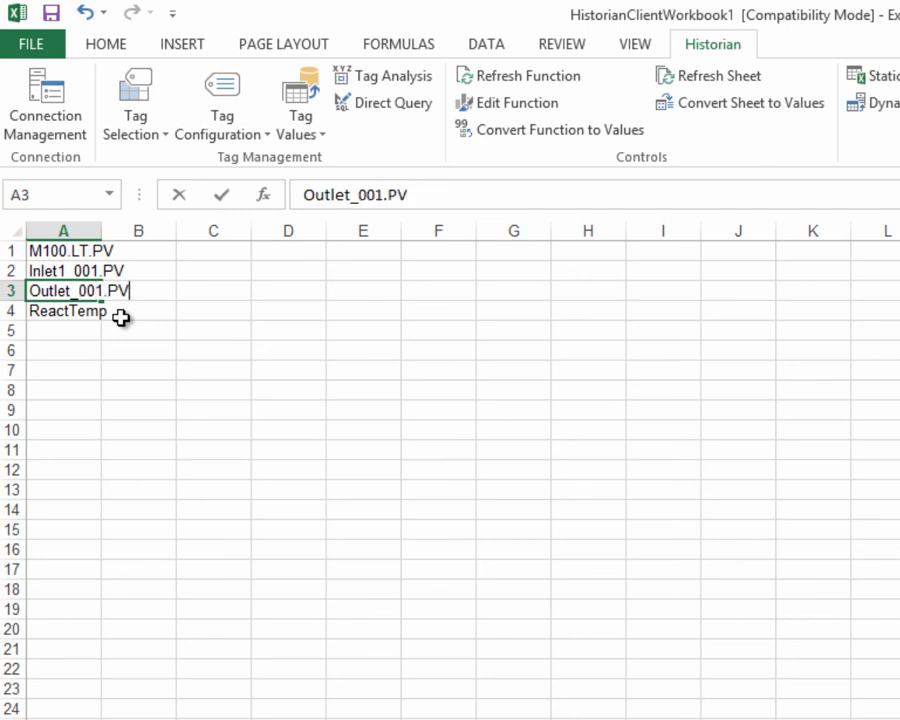
{"action": "key", "text": "Return"}
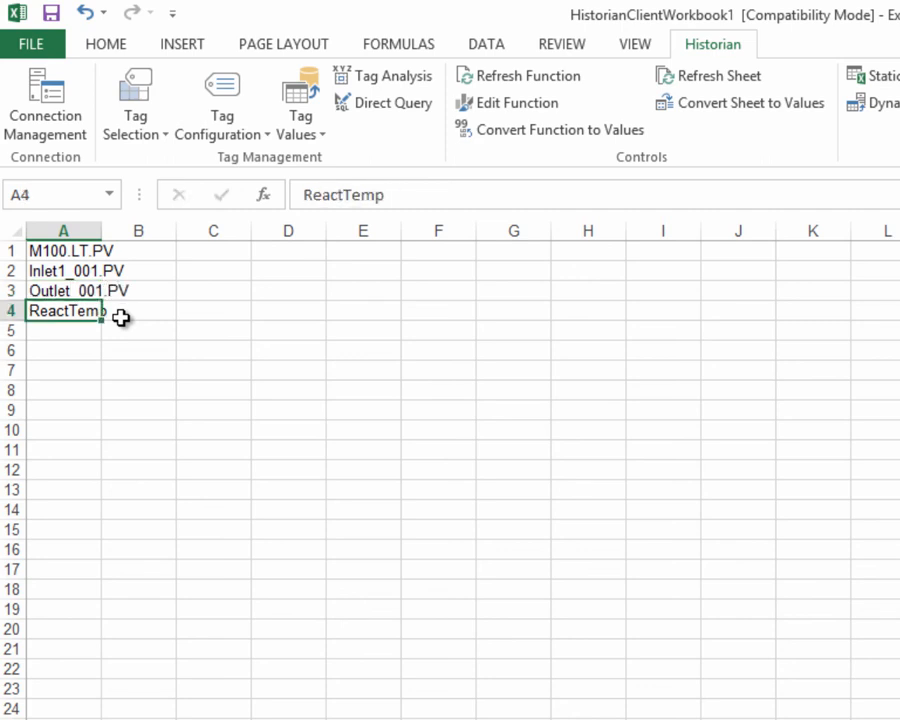
Replace the ReactTemp tag in cell A4 of the AnalogTags list on Sheet2 with M100.TT.PV
{"action": "type", "text": "M100"}
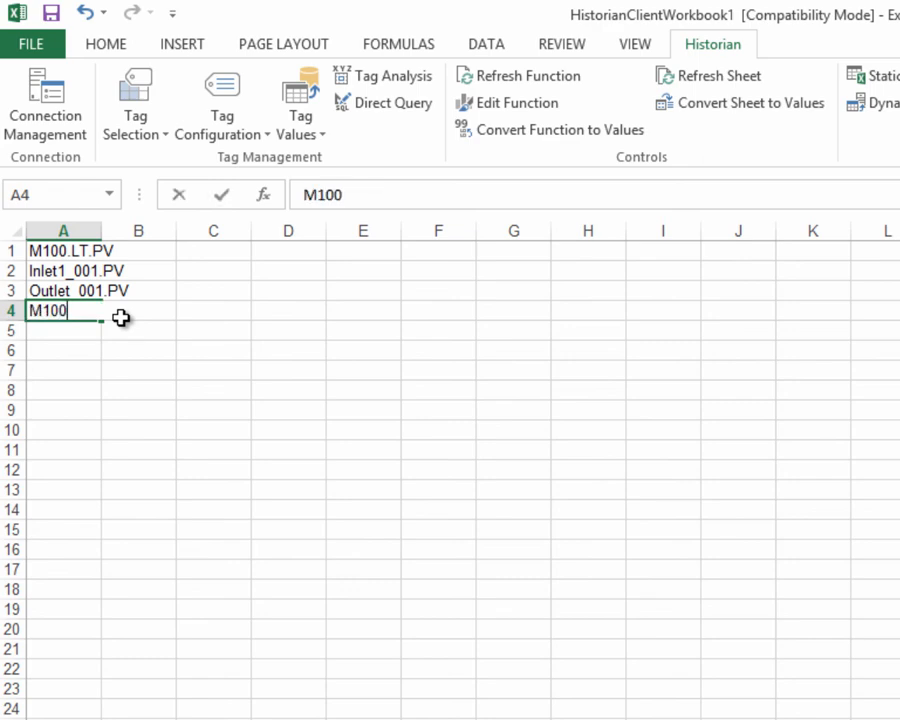
{"action": "type", "text": ".TT.PV"}
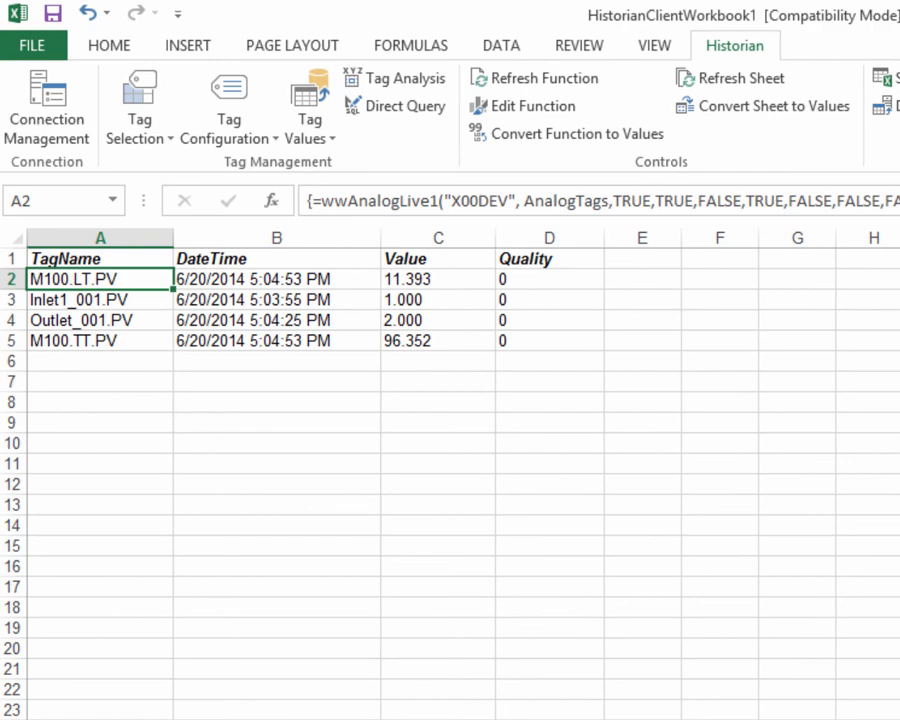
Save the workbook as an Excel Workbook named ConfigureNamedRanges in the Training folder on Local Disk (C:)
{"action": "left_click", "coordinate": [53, 14]}
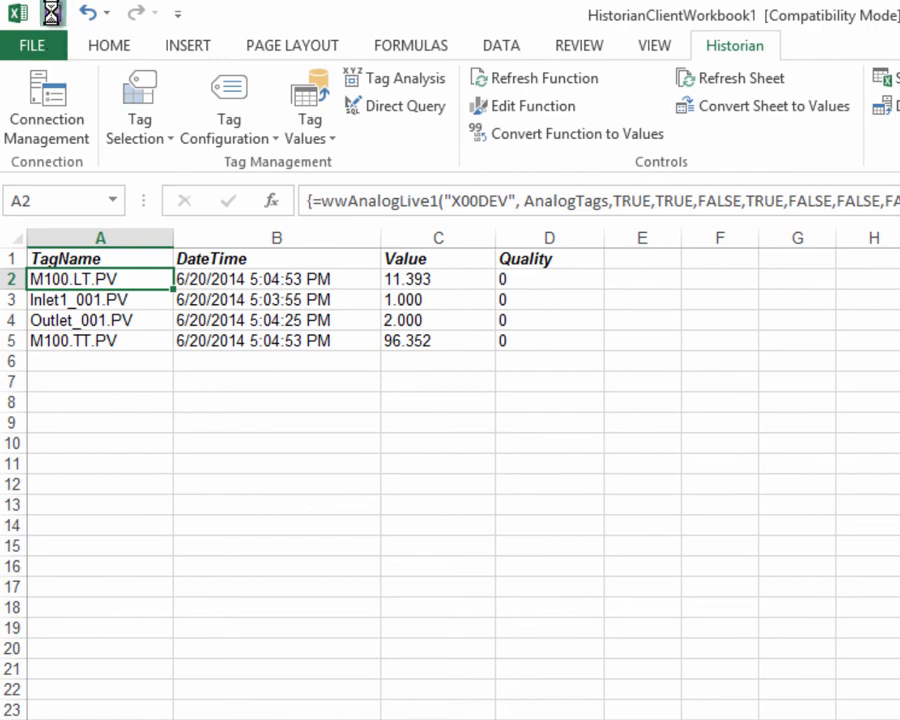
{"action": "left_click", "coordinate": [666, 308]}
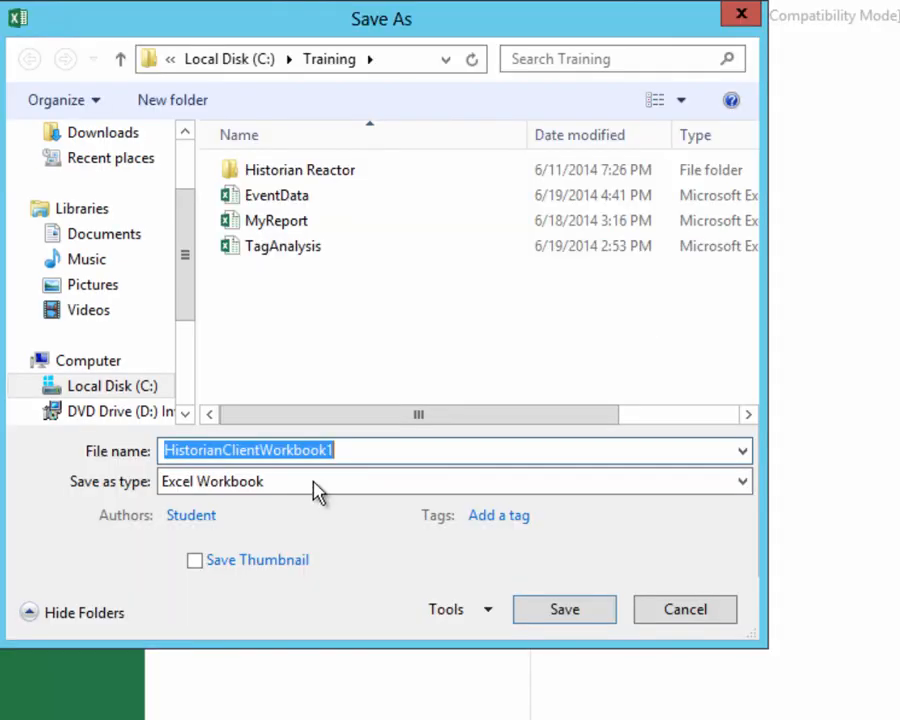
{"action": "type", "text": "Conf"}
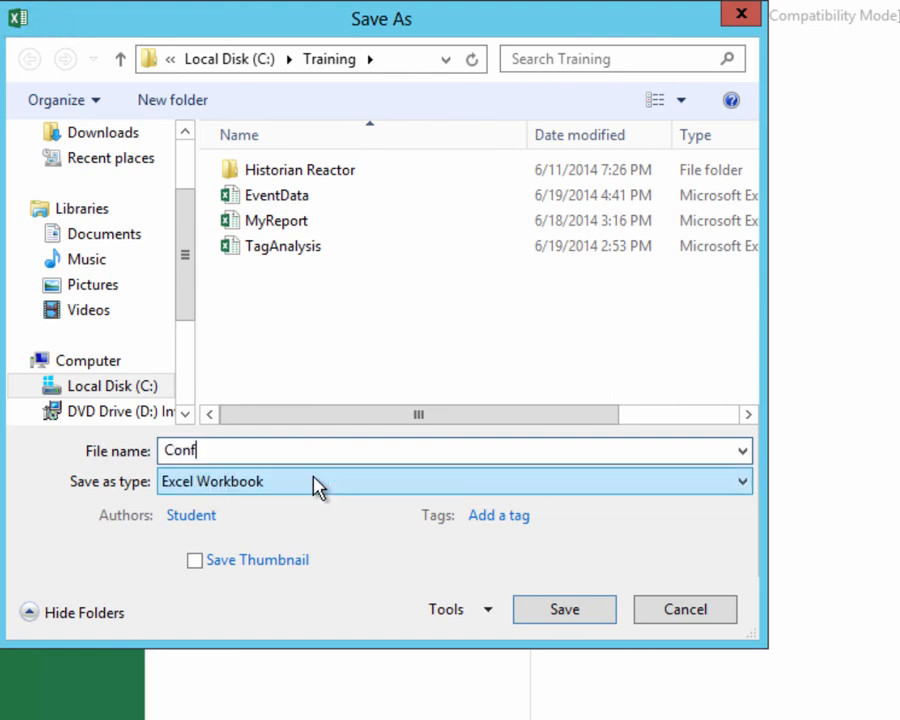
{"action": "type", "text": "igureNamedRanges"}
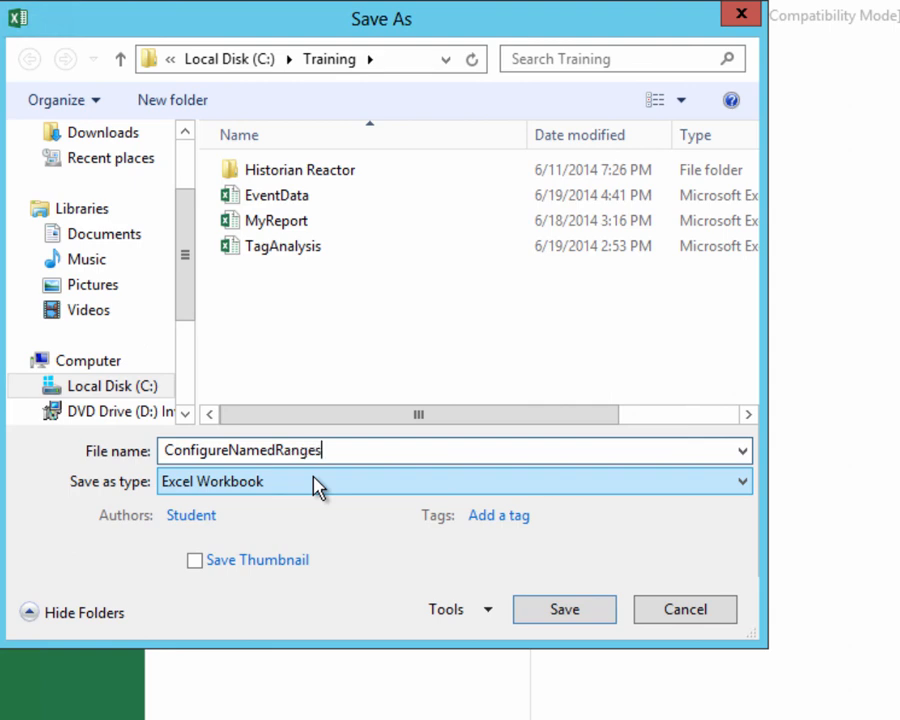
{"action": "left_click", "coordinate": [586, 618]}
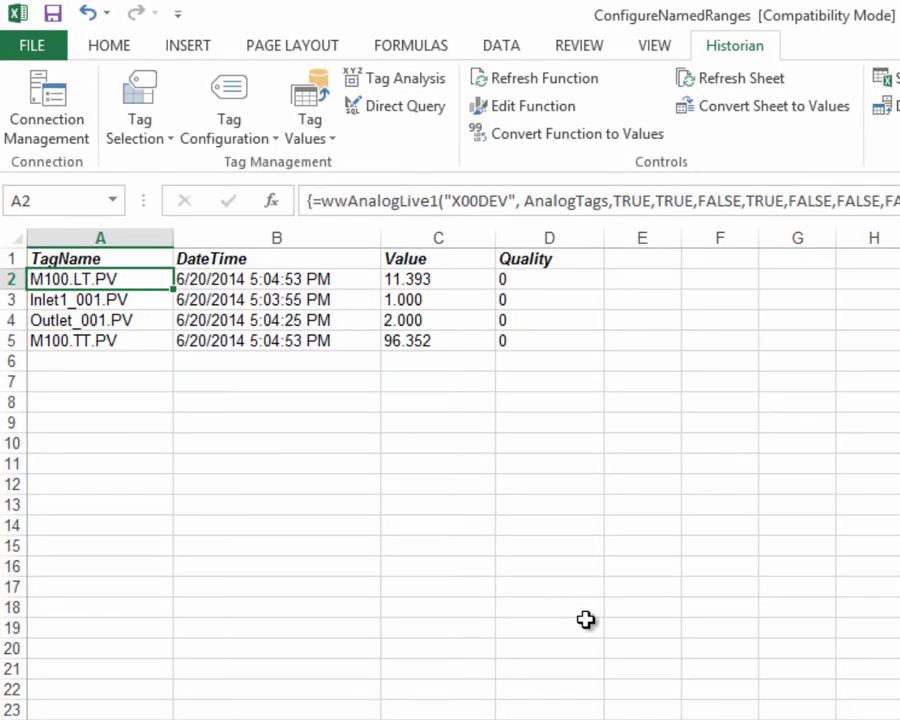